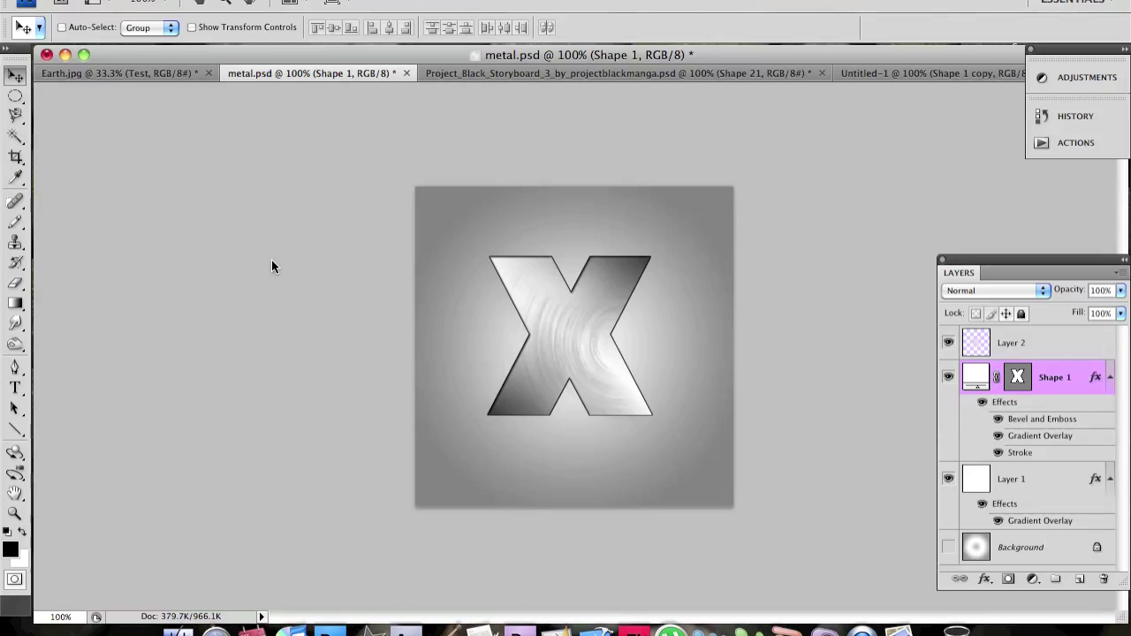
View the Earth.jpg document and return to metal.psd
click(138, 75)
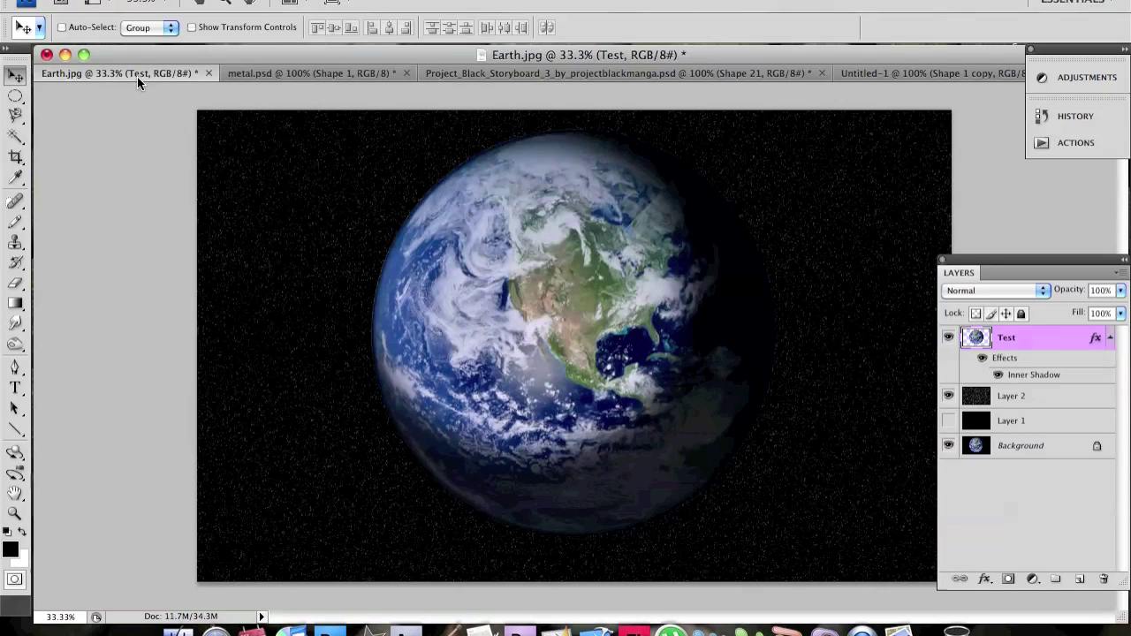
click(373, 72)
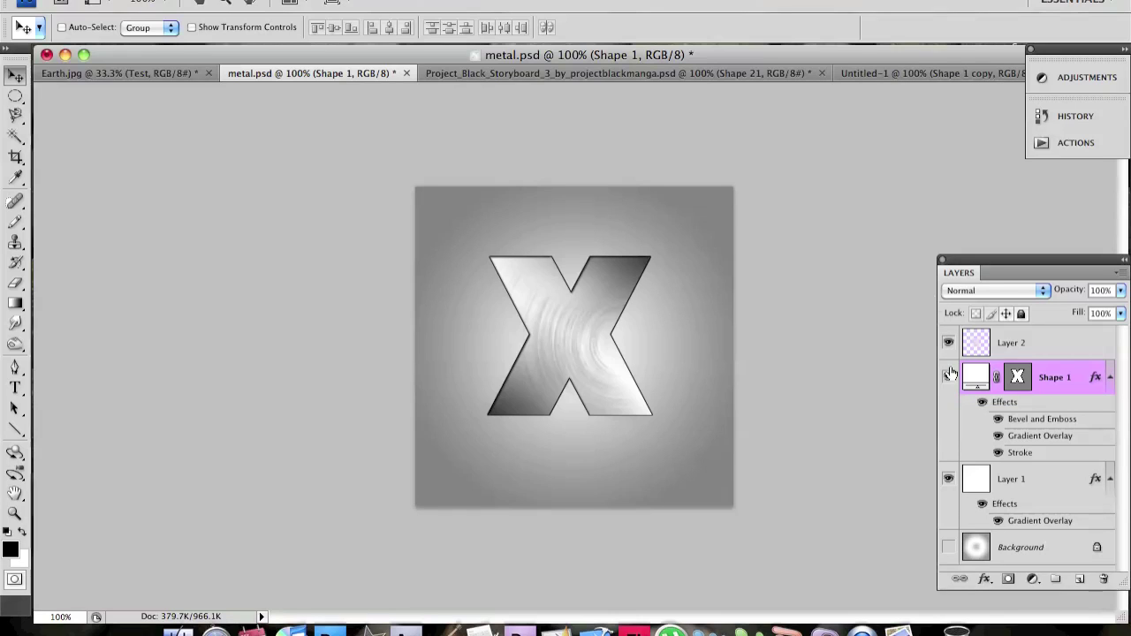
Hide the Shape 1 and Layer 2 layers in metal.psd so that only Layer 1's gradient background shows
click(1003, 549)
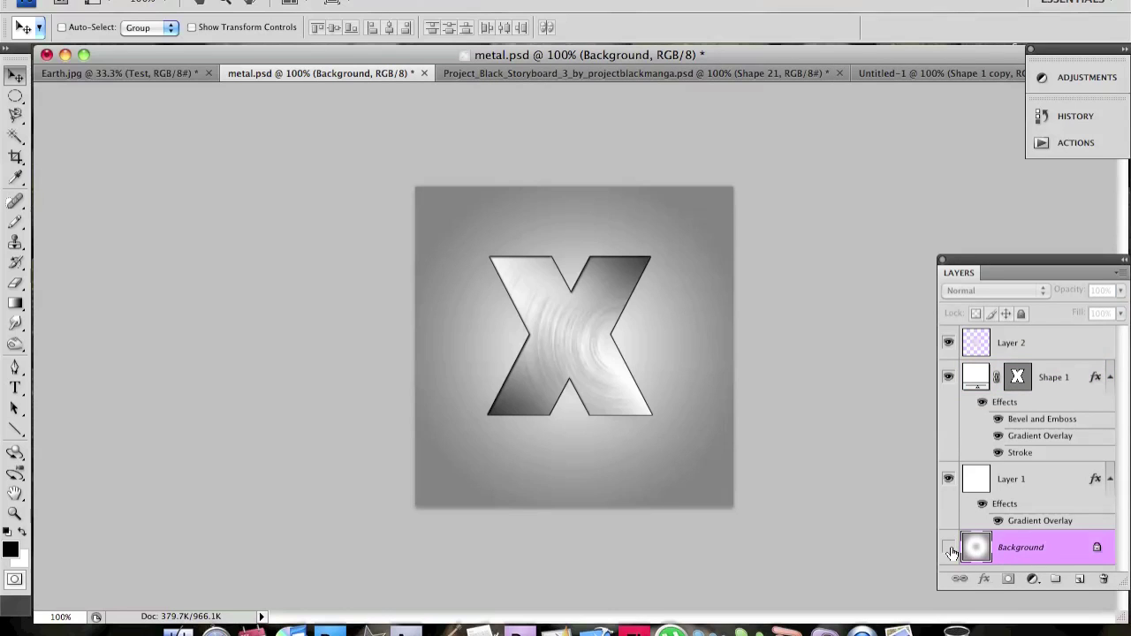
click(949, 549)
click(1060, 488)
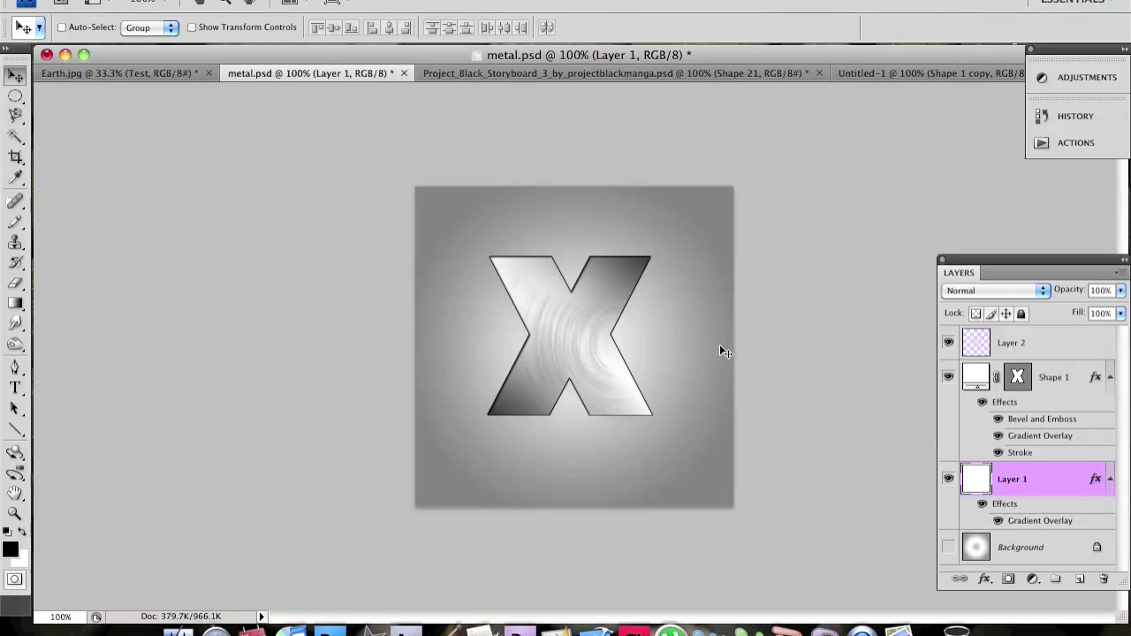
click(949, 378)
click(948, 343)
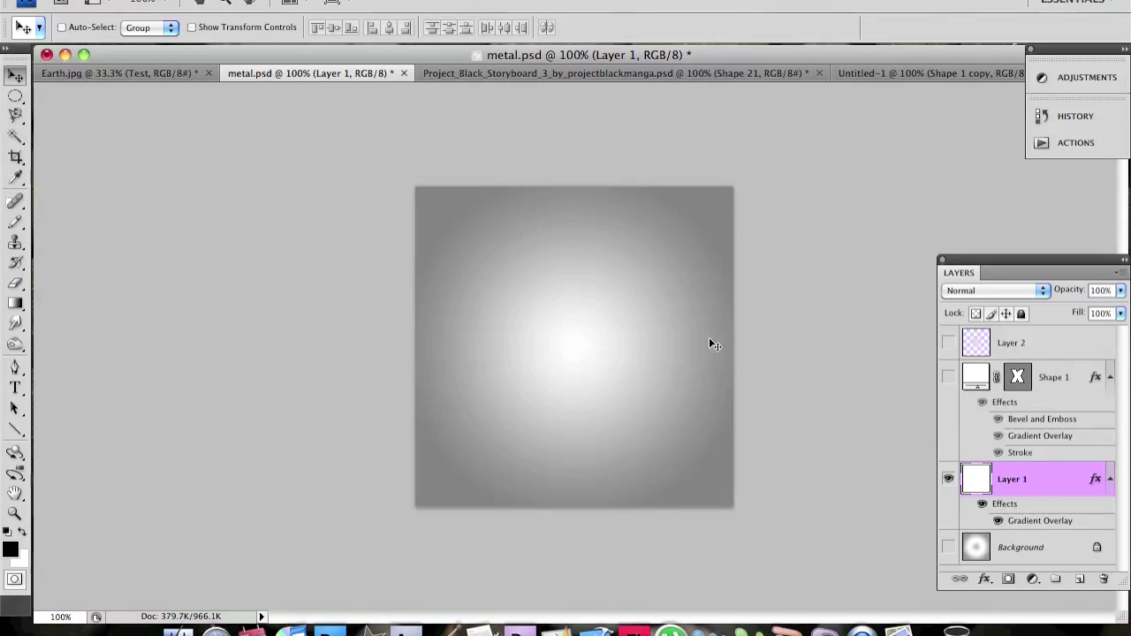
Examine Layer 1's Gradient Overlay settings and gradient styles, and compare the look with Color Overlay switched on and off
click(16, 303)
double_click(1064, 481)
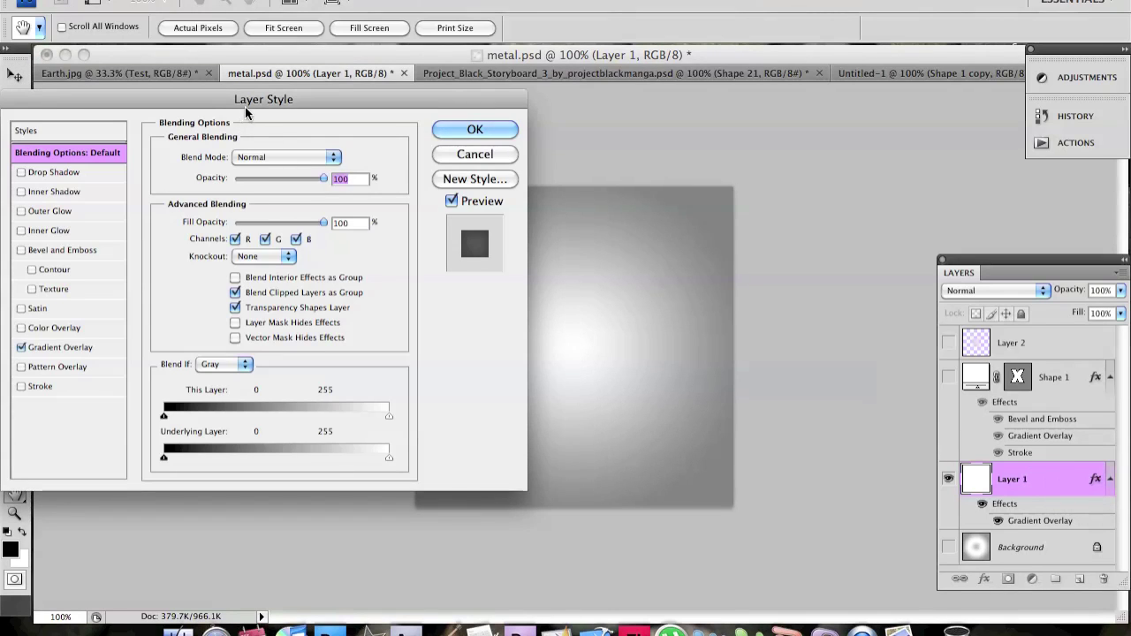
click(77, 351)
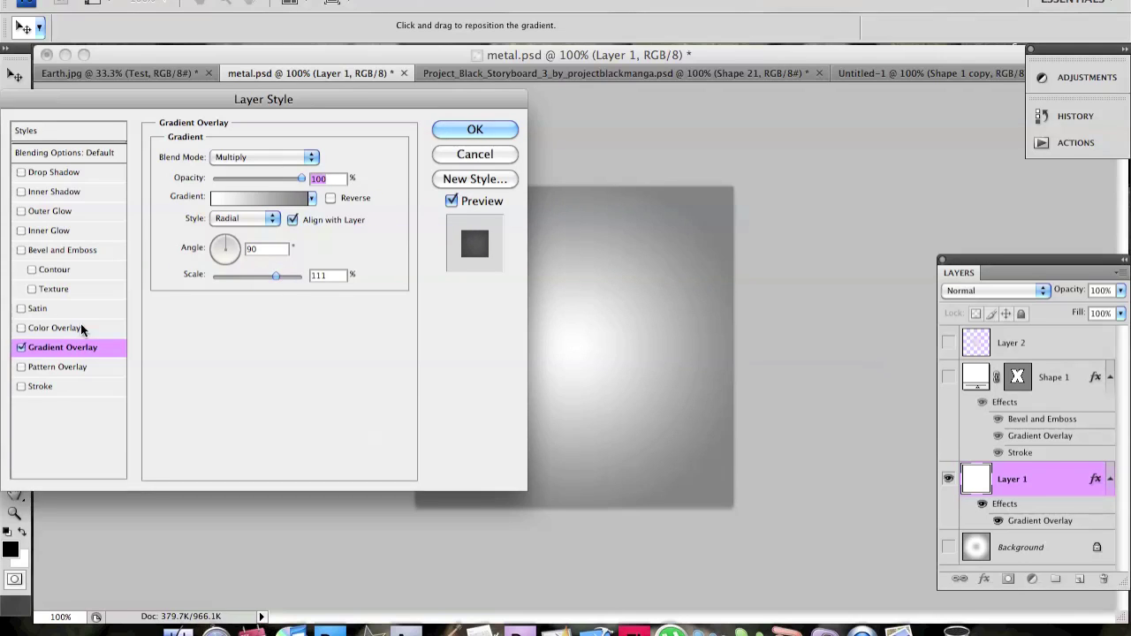
click(23, 330)
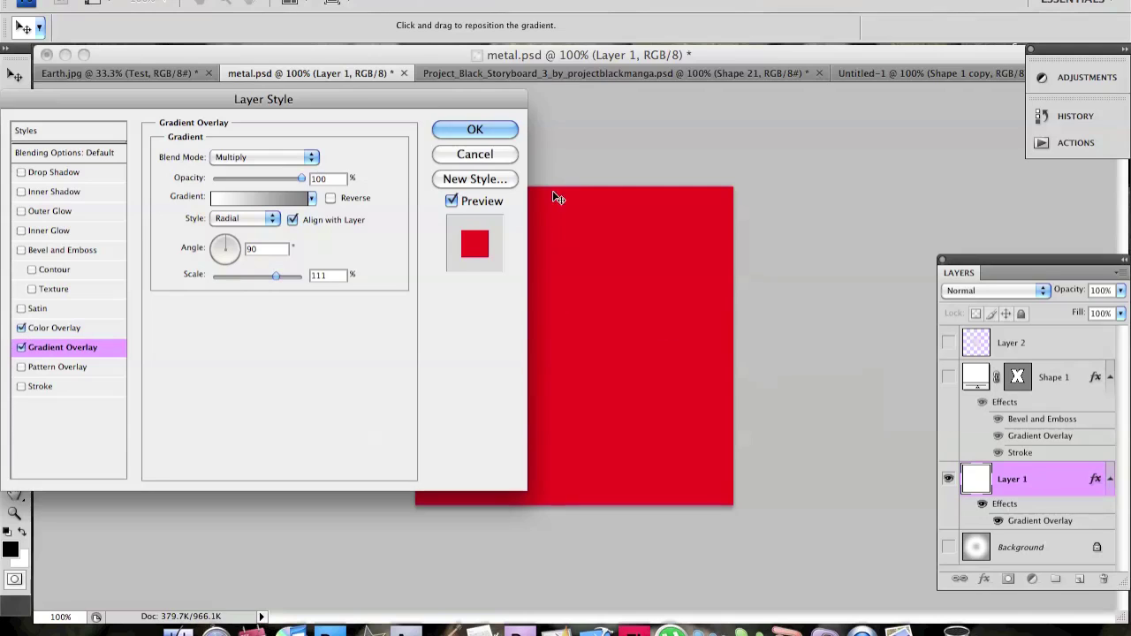
click(21, 329)
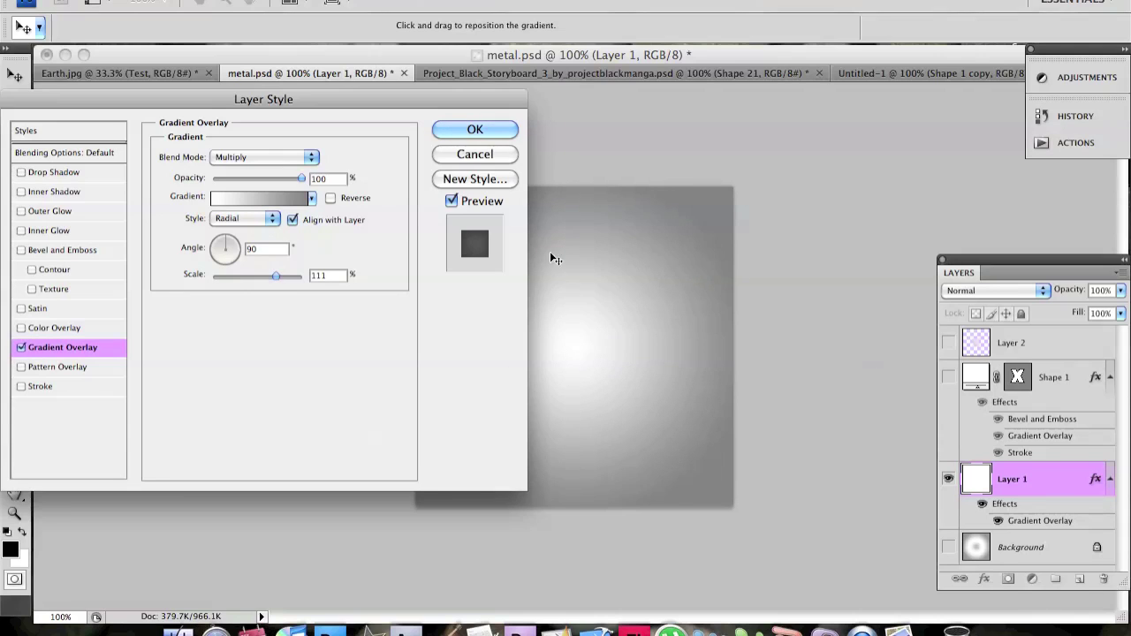
click(273, 218)
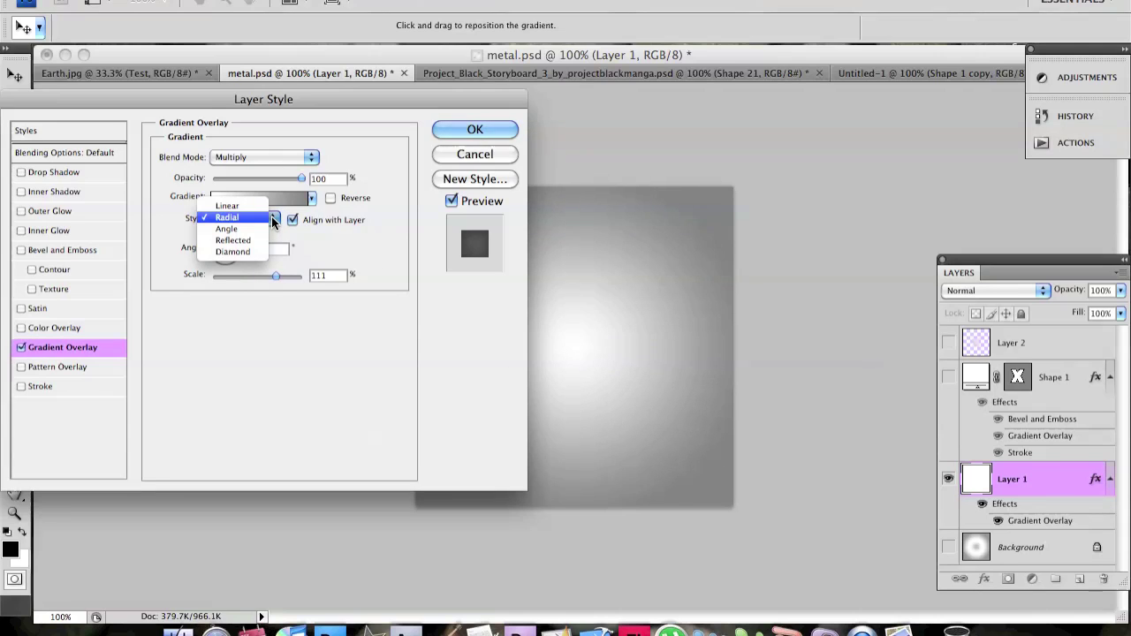
click(291, 222)
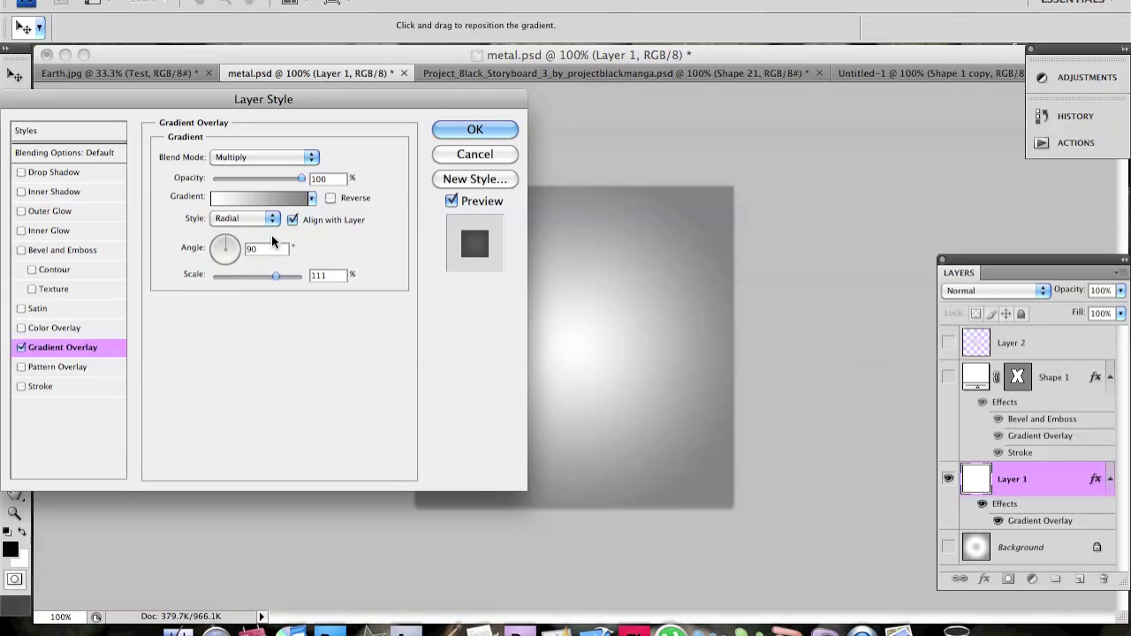
click(476, 131)
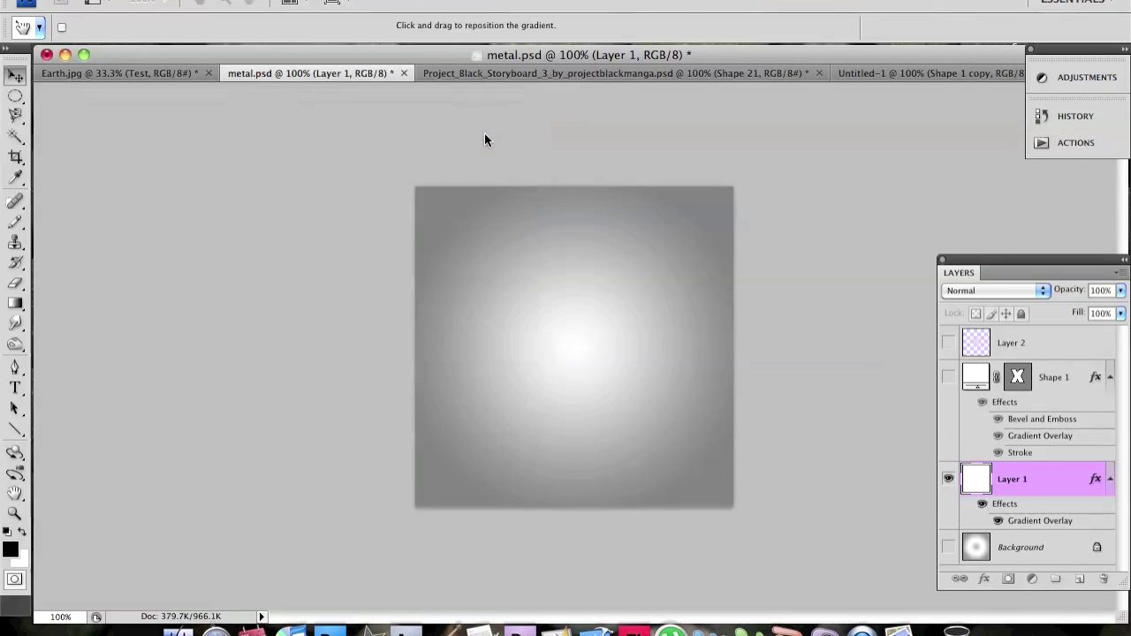
Show the Shape 1 layer again, and activate the Custom Shape tool to check the X shape among the presets
click(948, 377)
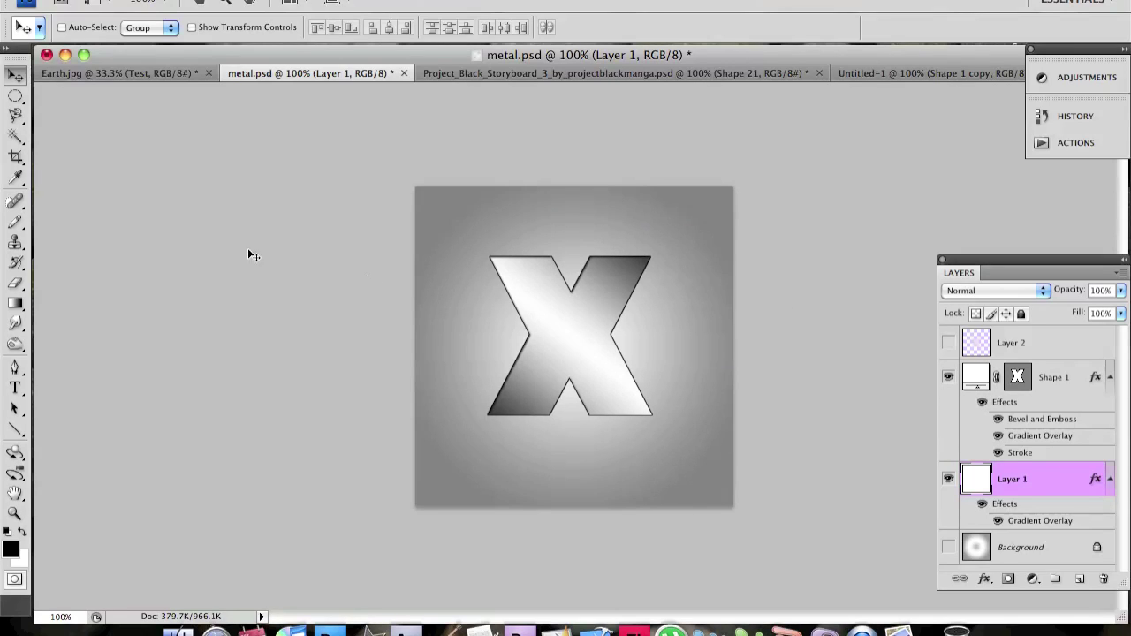
key(u)
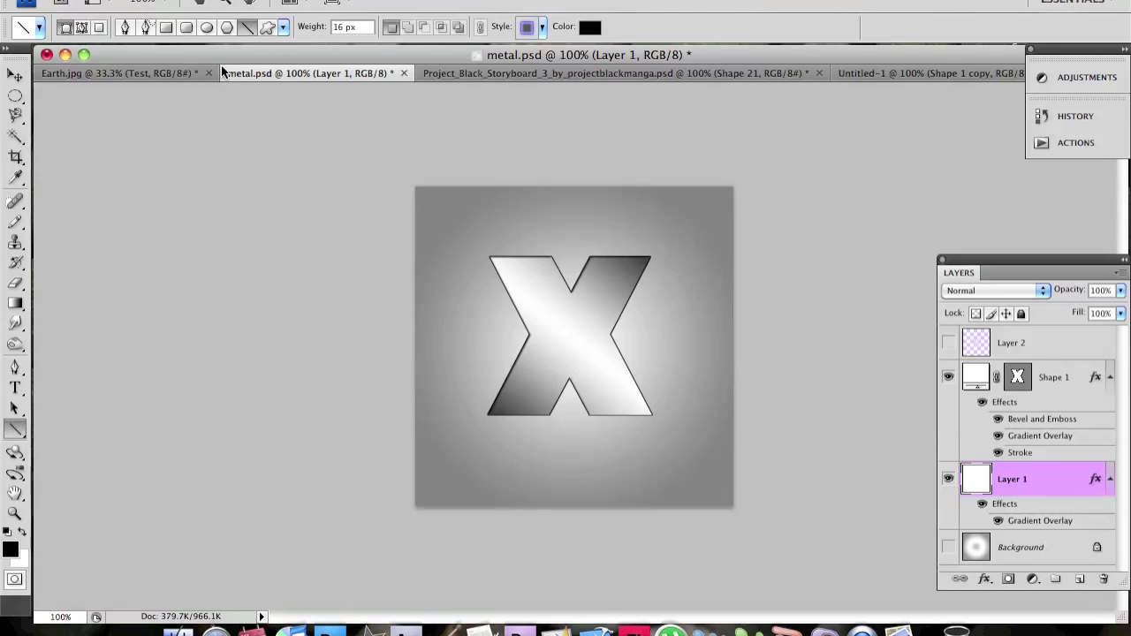
click(267, 31)
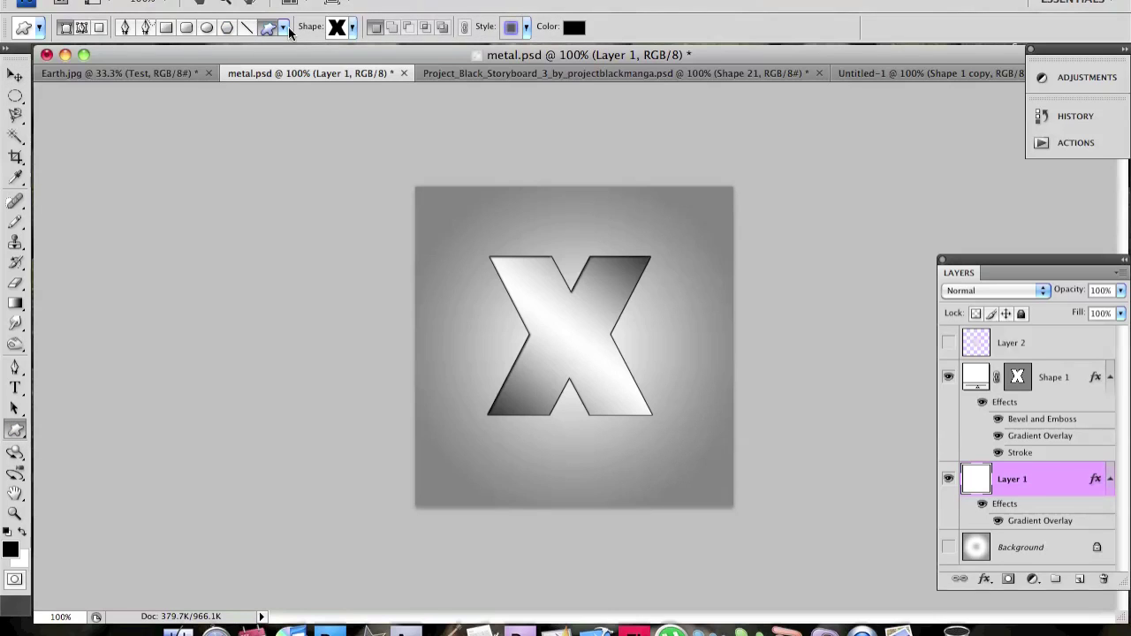
click(352, 27)
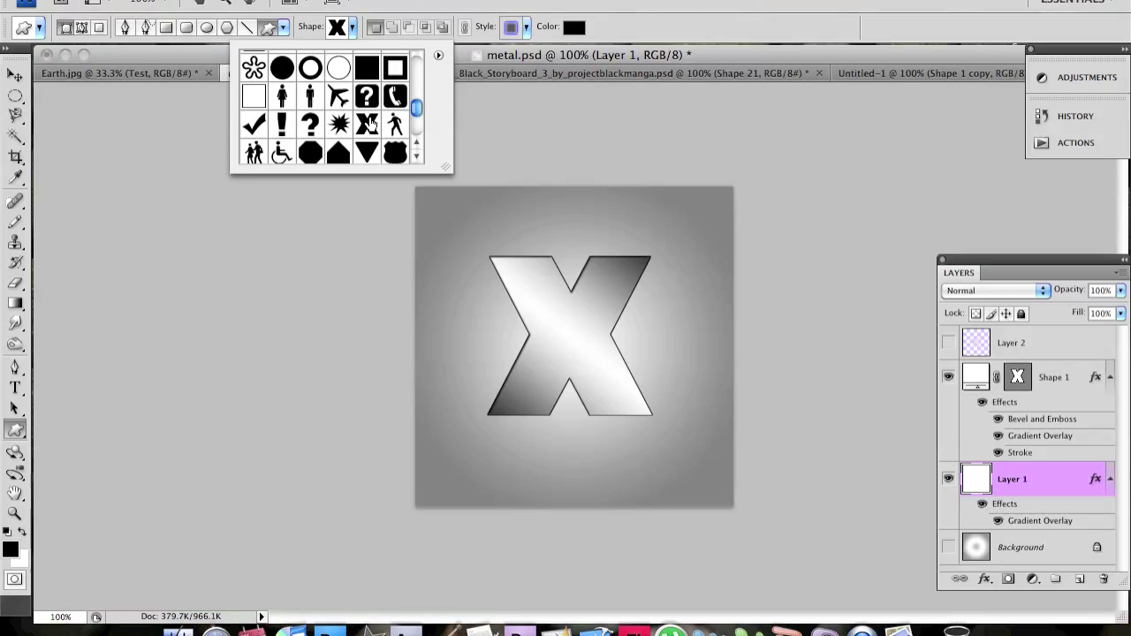
click(354, 27)
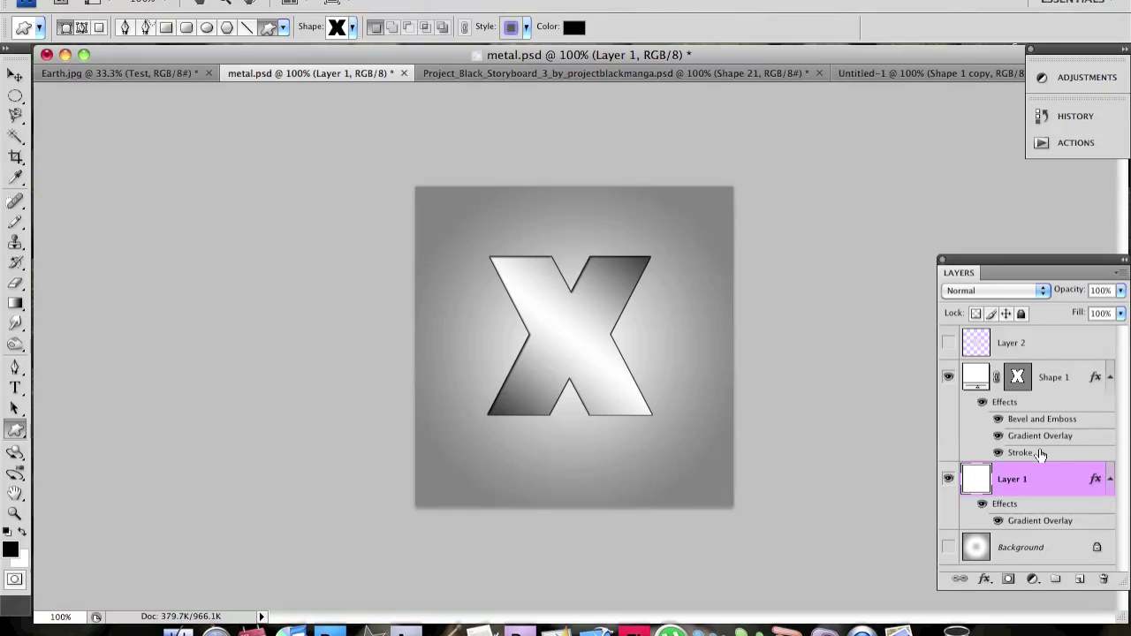
Examine Shape 1's Gradient Overlay settings and inspect its gradient's color stops in the Gradient Editor without changing them
double_click(1050, 402)
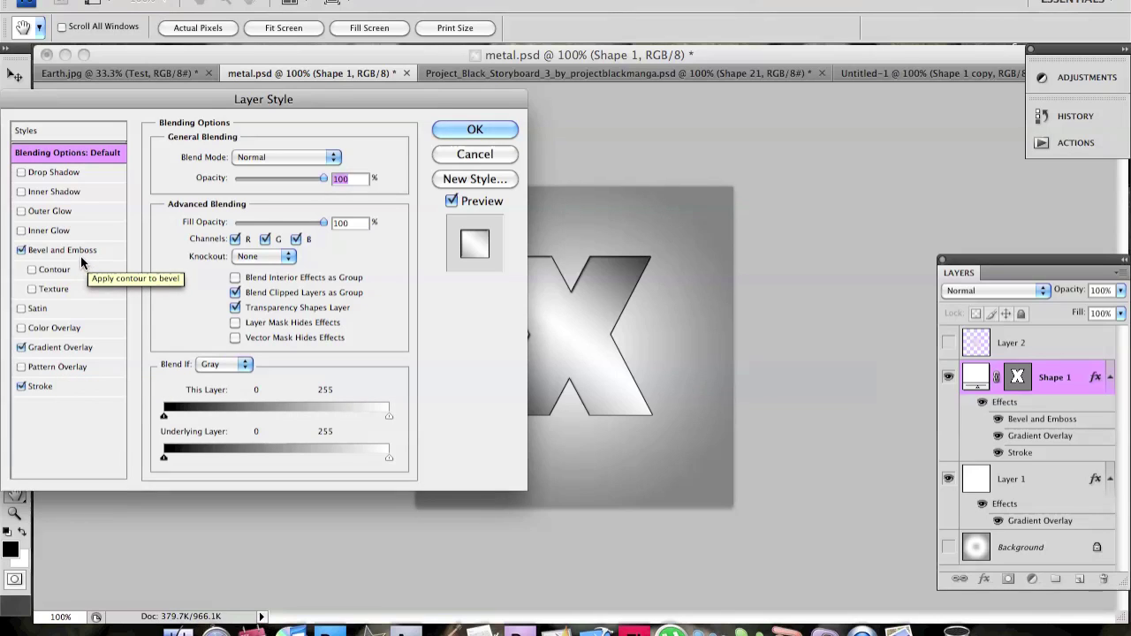
click(70, 348)
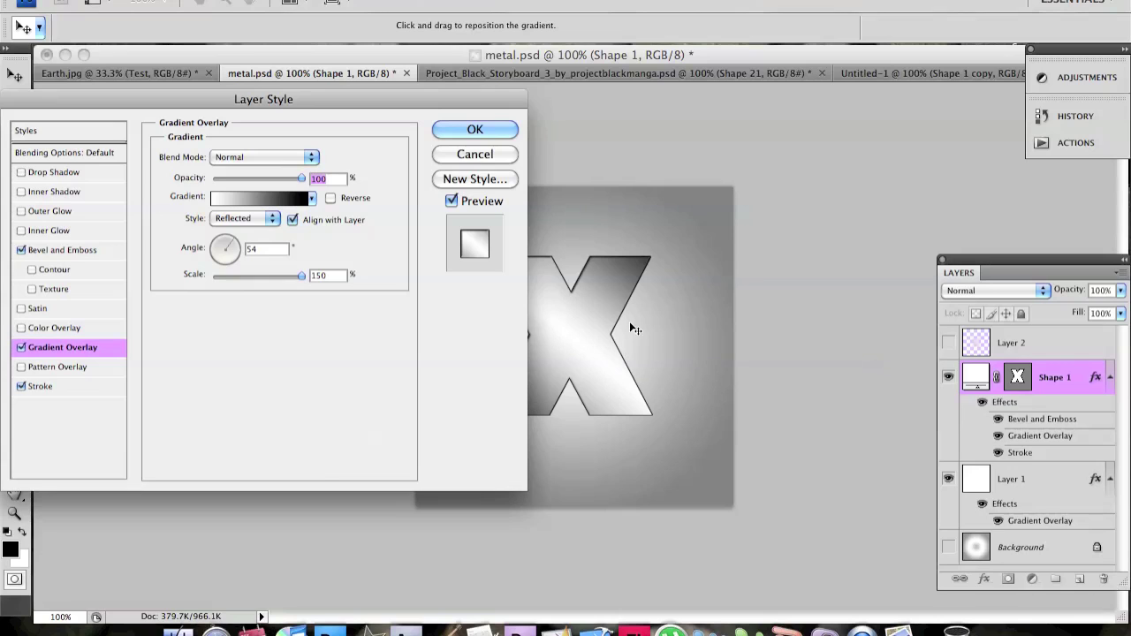
drag(320, 94, 281, 94)
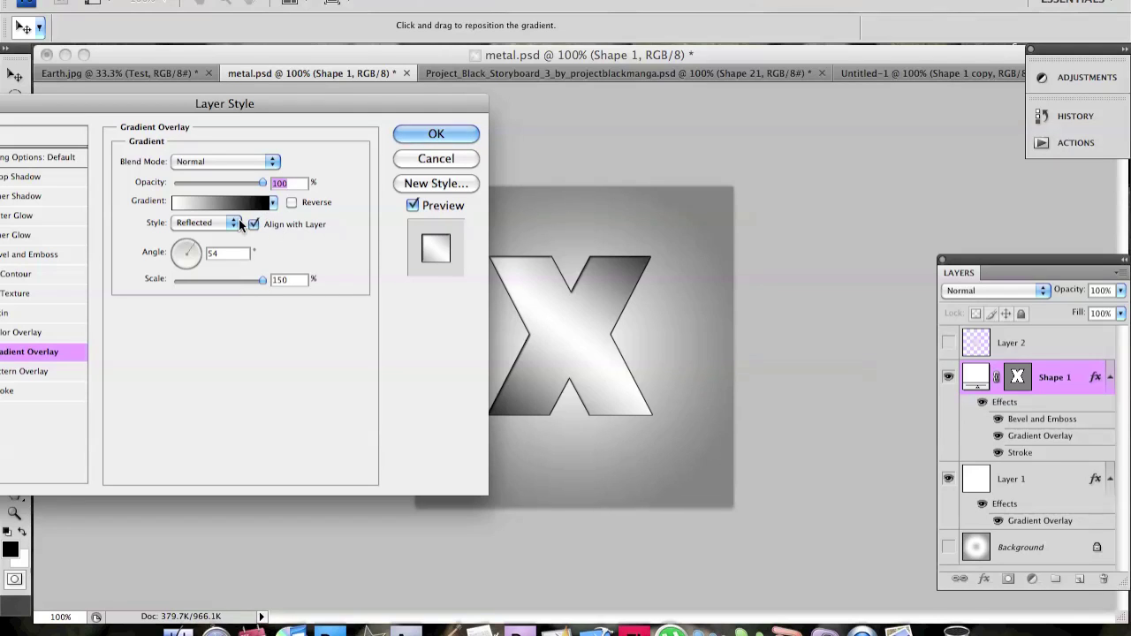
click(274, 203)
click(275, 202)
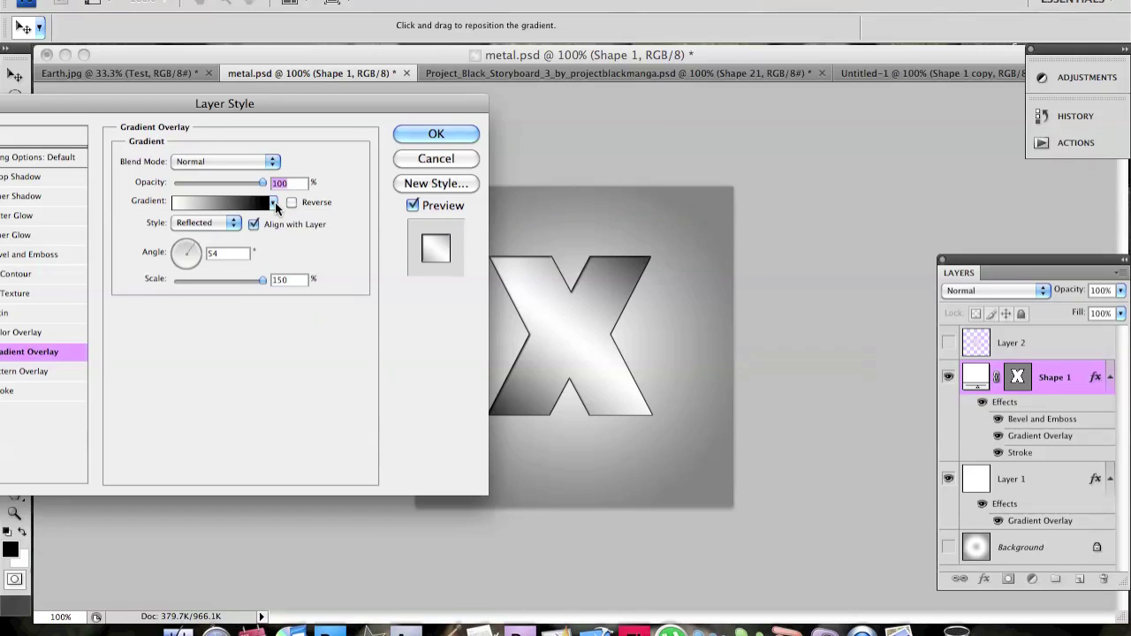
click(249, 202)
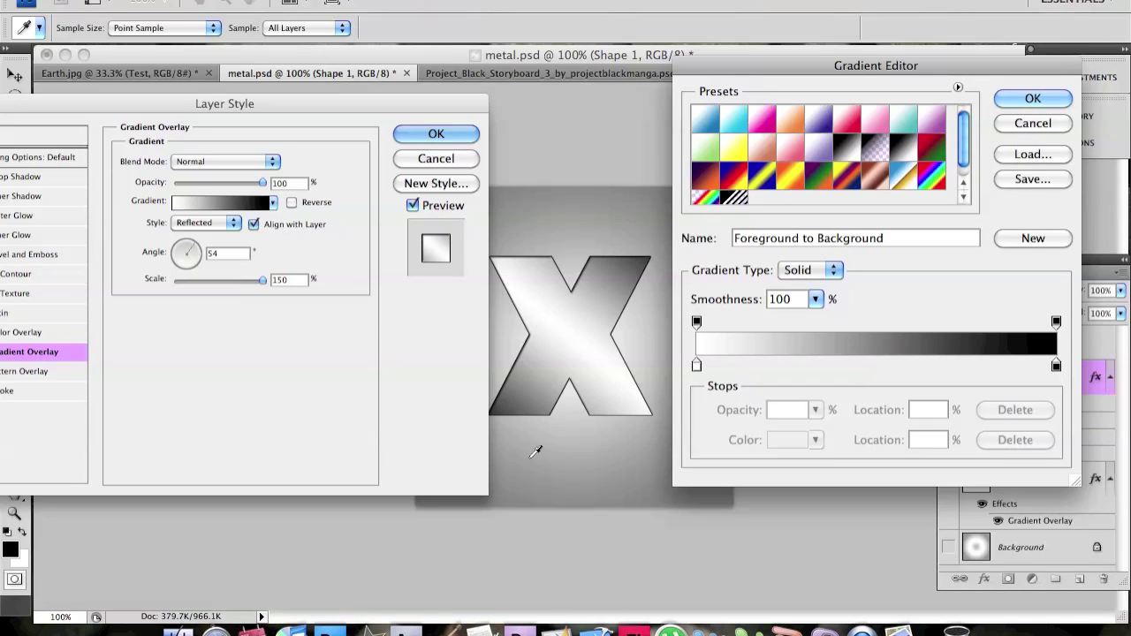
click(1033, 123)
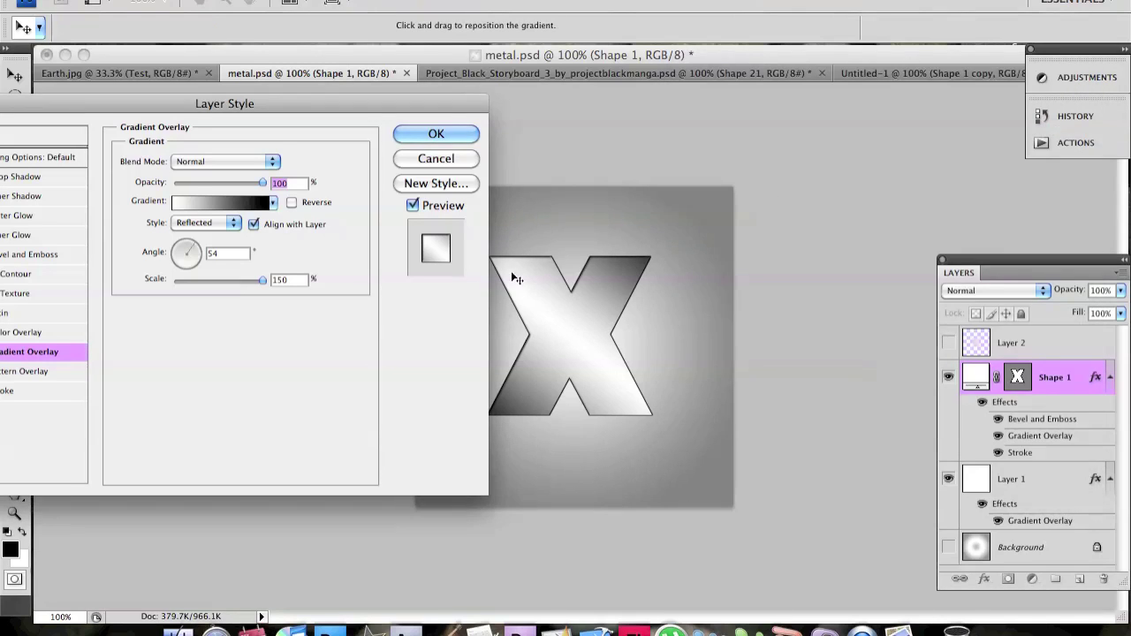
drag(138, 110, 175, 151)
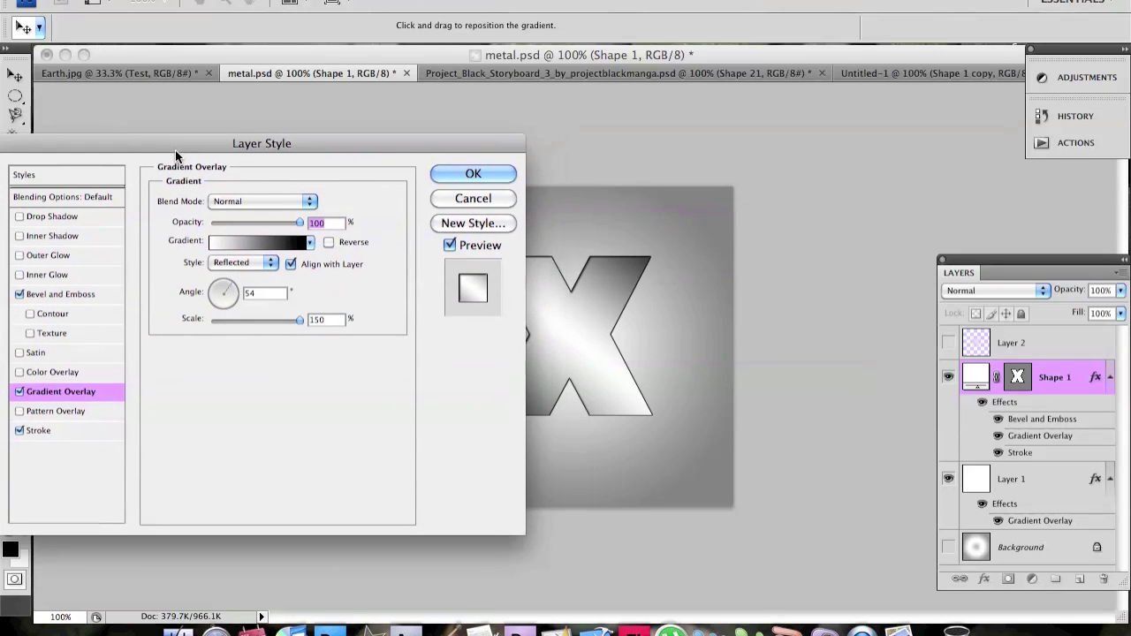
Open Shape 1's Bevel and Emboss settings and toggle the effect off and on to compare the X's edges
click(77, 293)
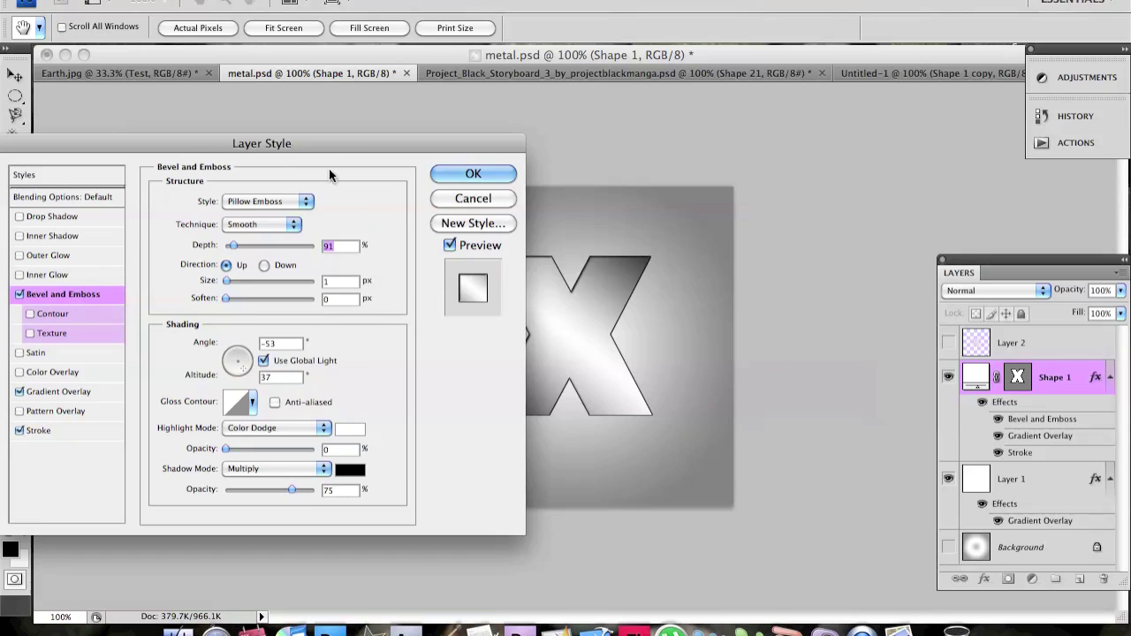
drag(328, 147, 331, 52)
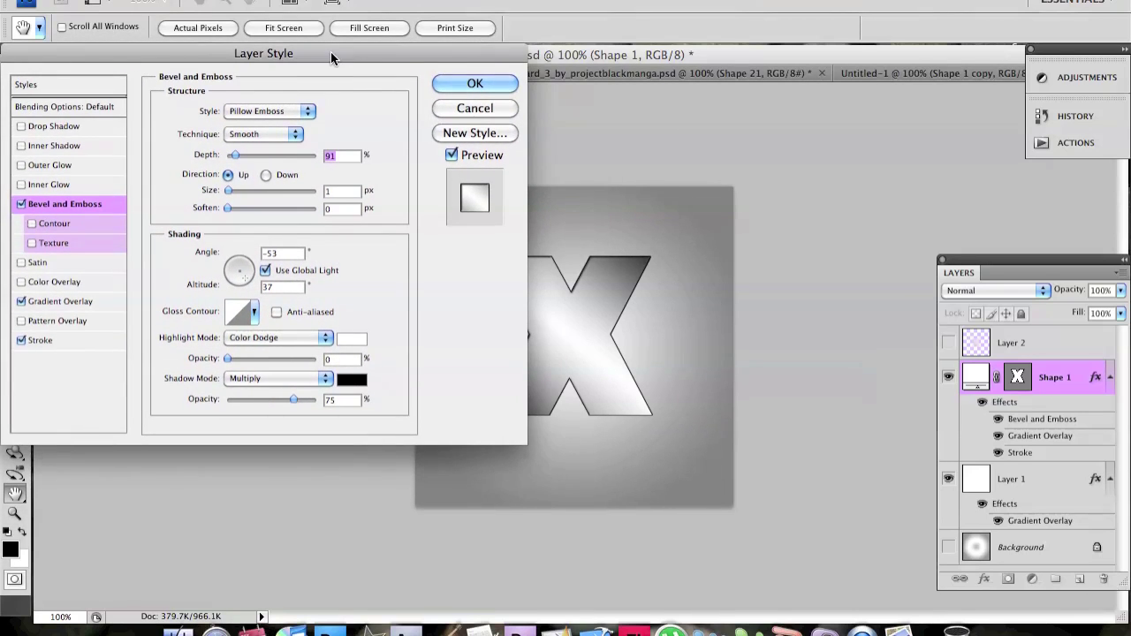
click(21, 204)
click(21, 204)
drag(240, 53, 176, 54)
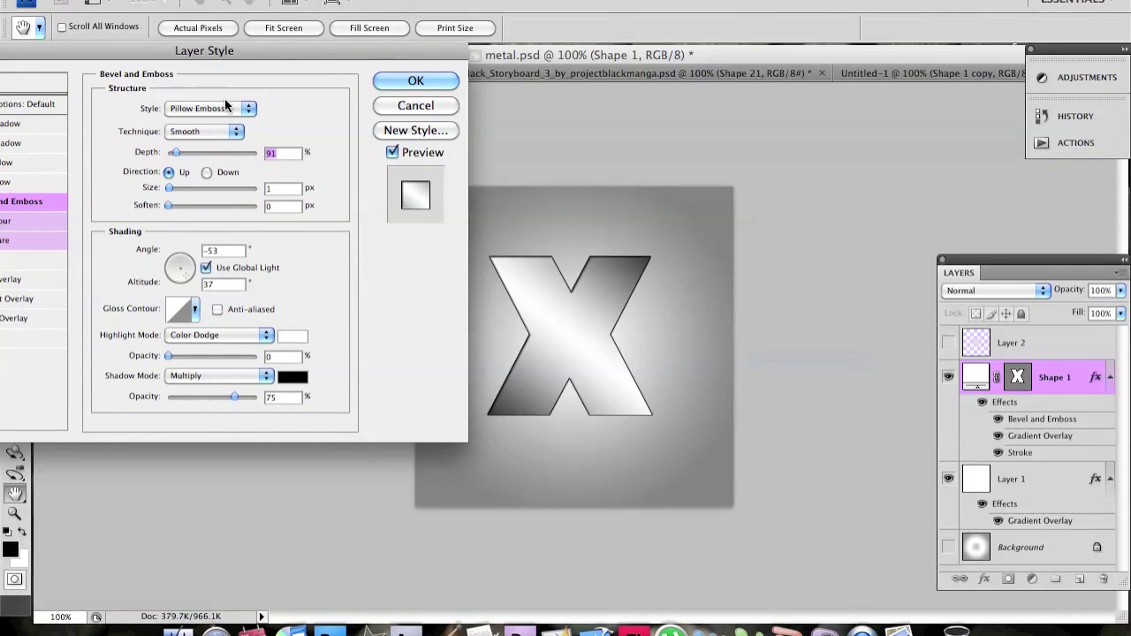
Review the style and technique choices and the shading settings of Shape 1's Bevel and Emboss effect
click(225, 106)
click(226, 106)
click(236, 132)
click(235, 134)
click(236, 132)
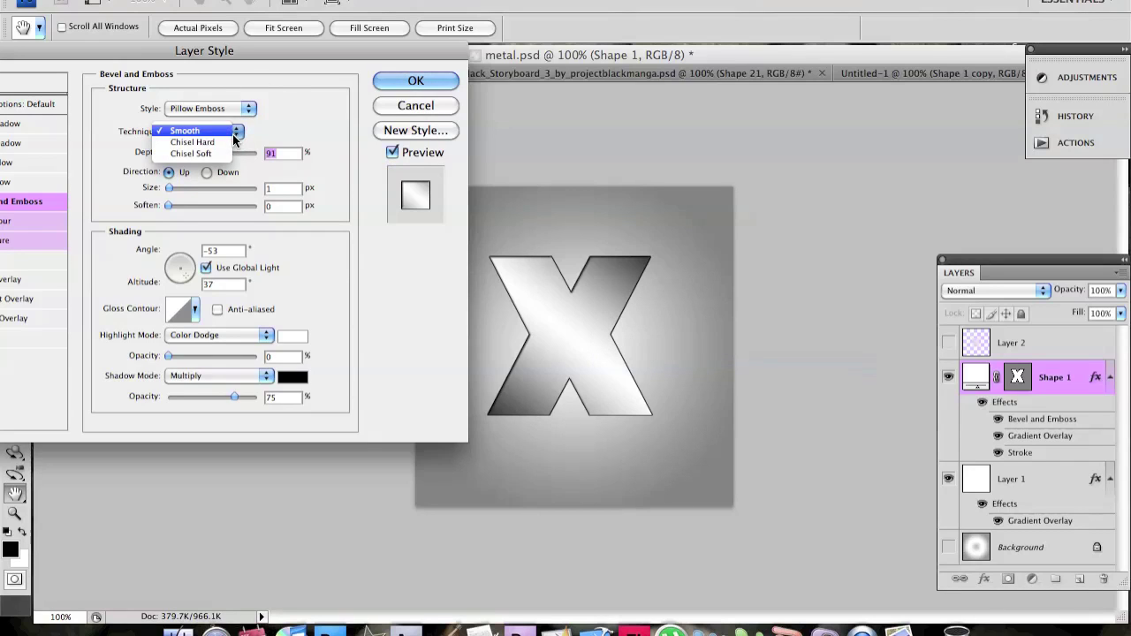
click(221, 131)
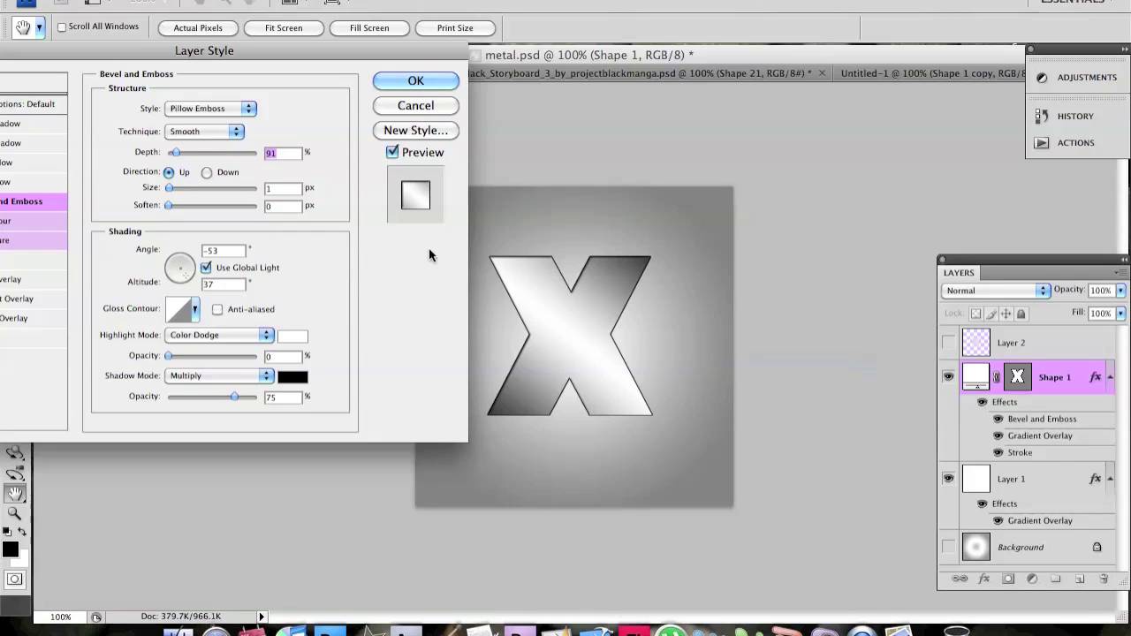
drag(538, 247, 579, 293)
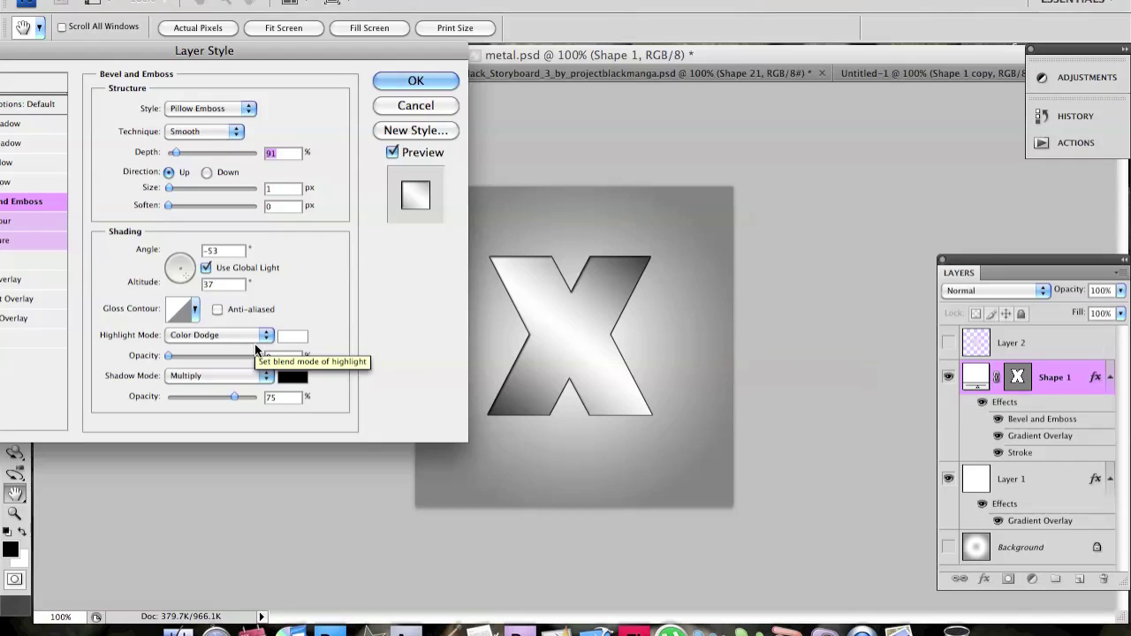
Open Shape 1's Stroke settings, compare the X with the stroke off and on, and check the stroke position choices
drag(272, 64, 340, 76)
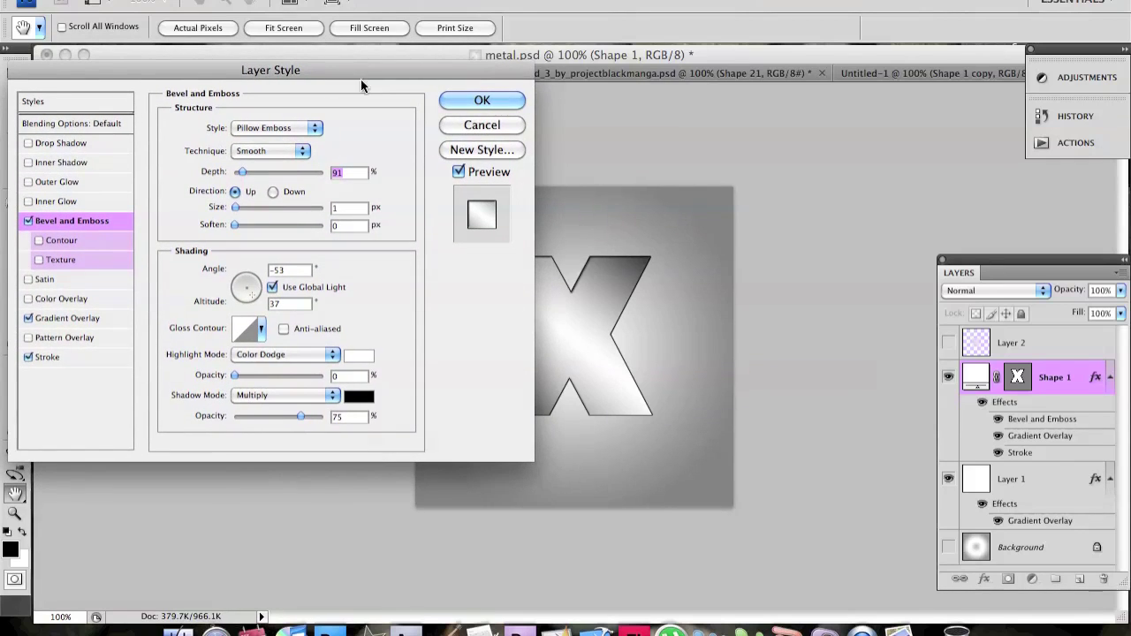
click(48, 357)
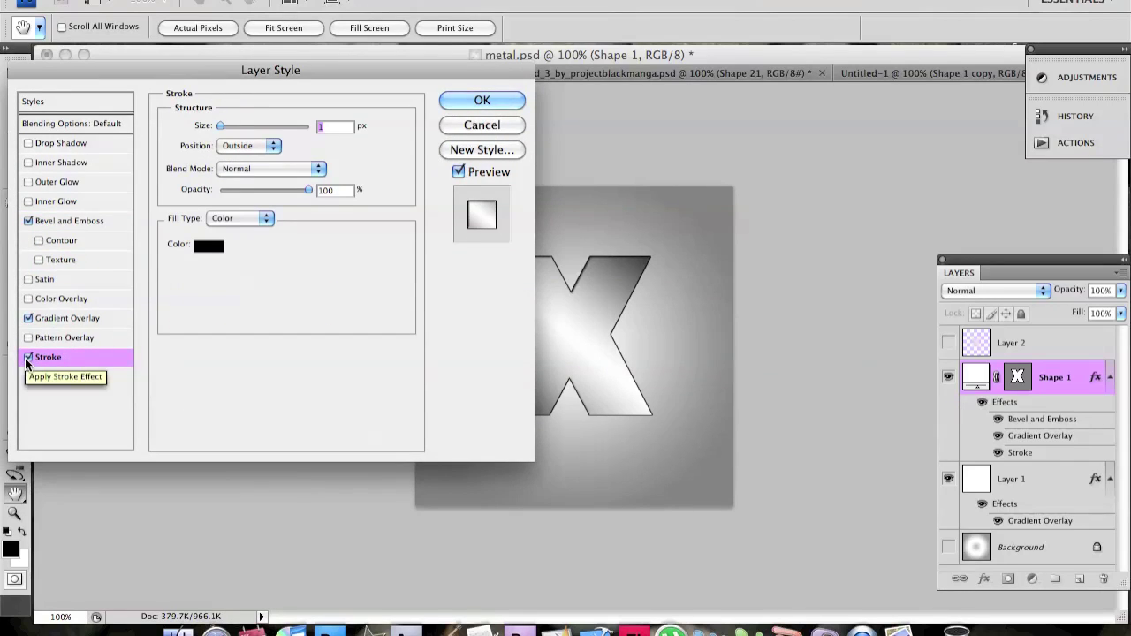
click(27, 357)
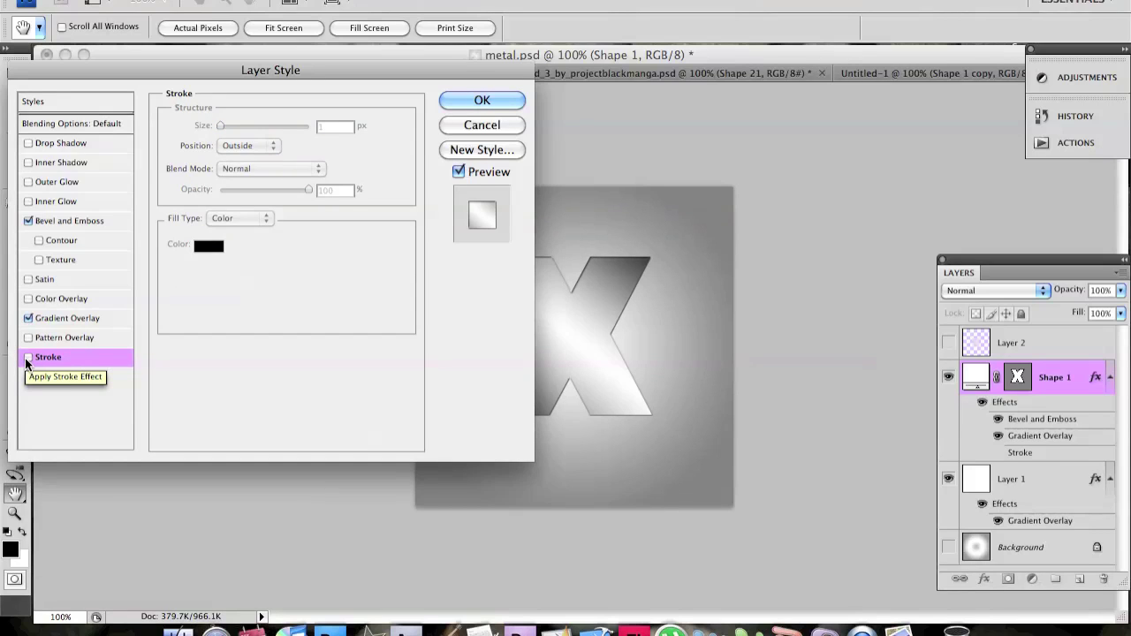
click(26, 358)
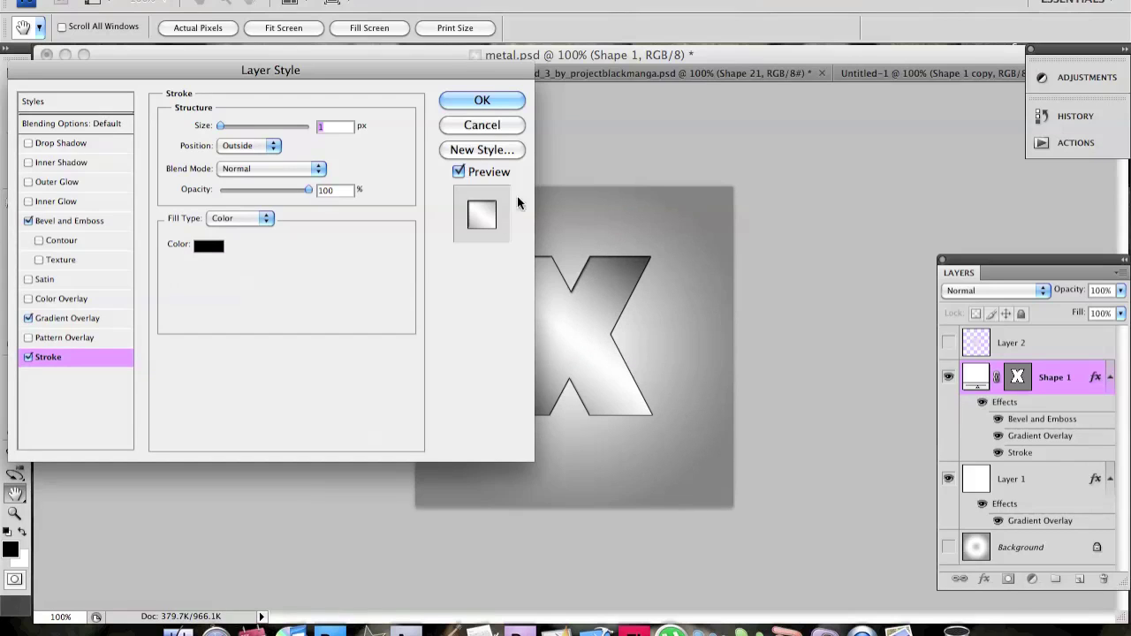
click(265, 144)
click(261, 147)
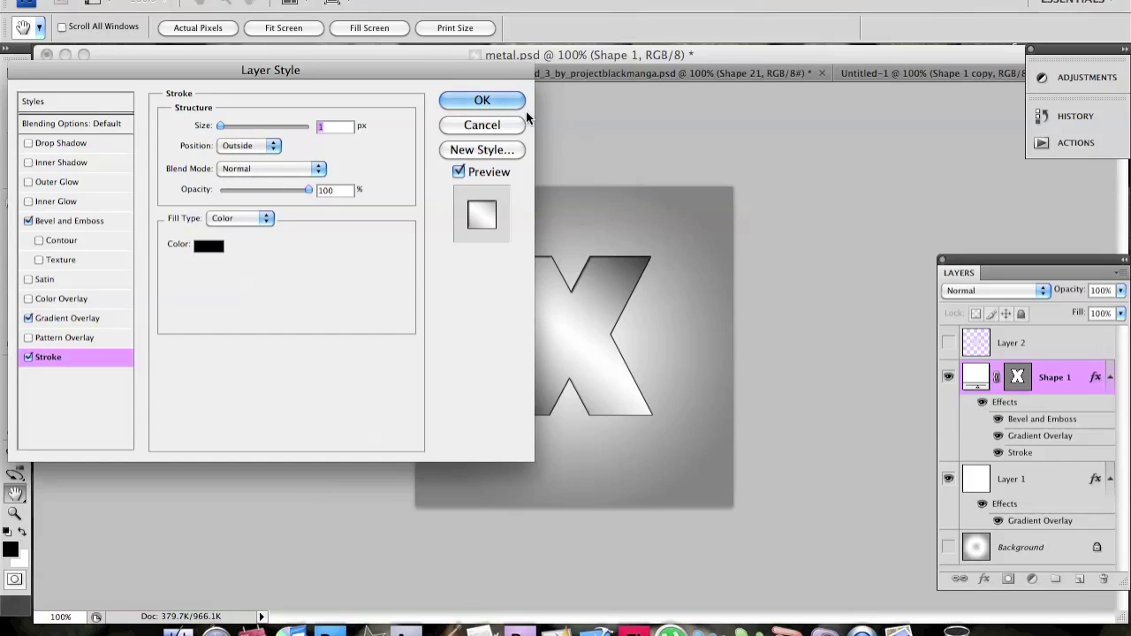
Accept Shape 1's layer styles, compare the X with Layer 2's texture shown and hidden, and select Layer 2
click(503, 99)
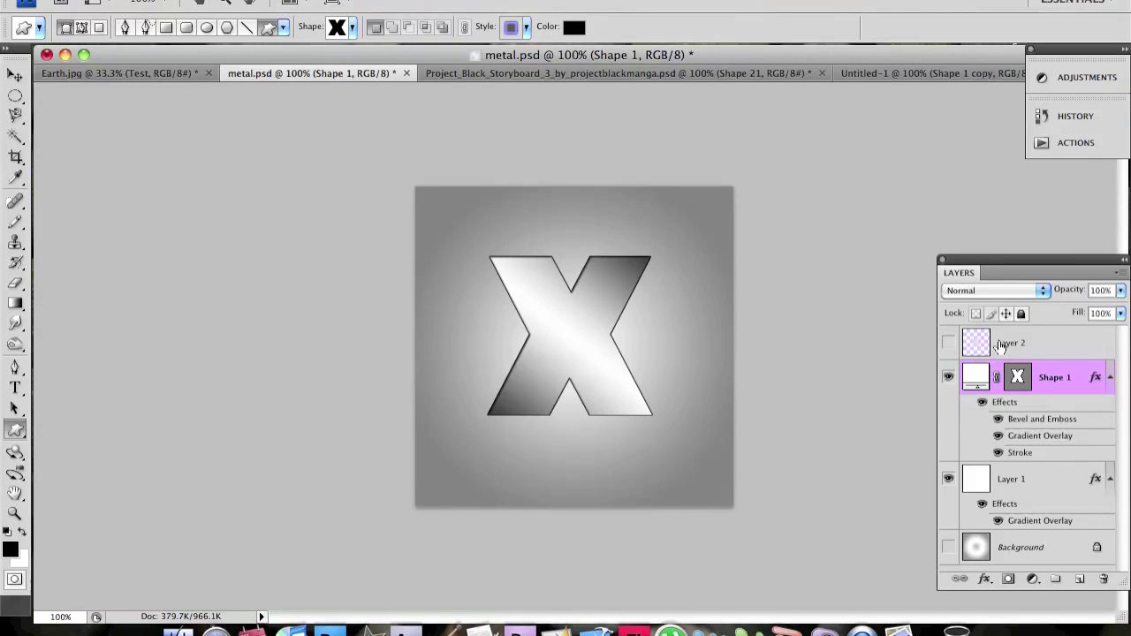
click(948, 343)
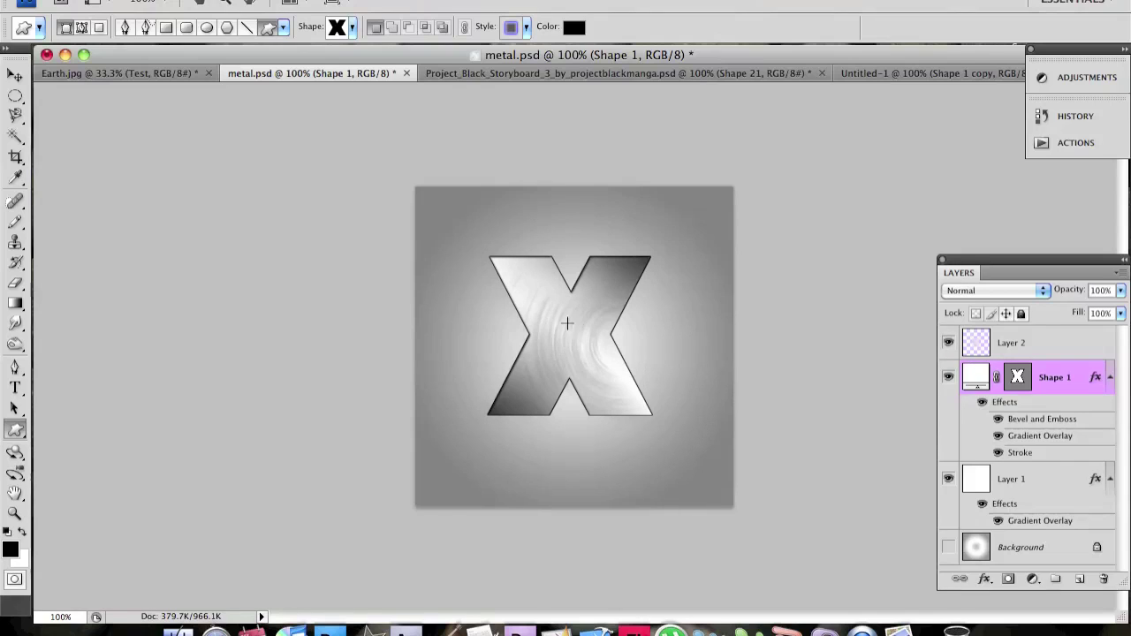
click(948, 343)
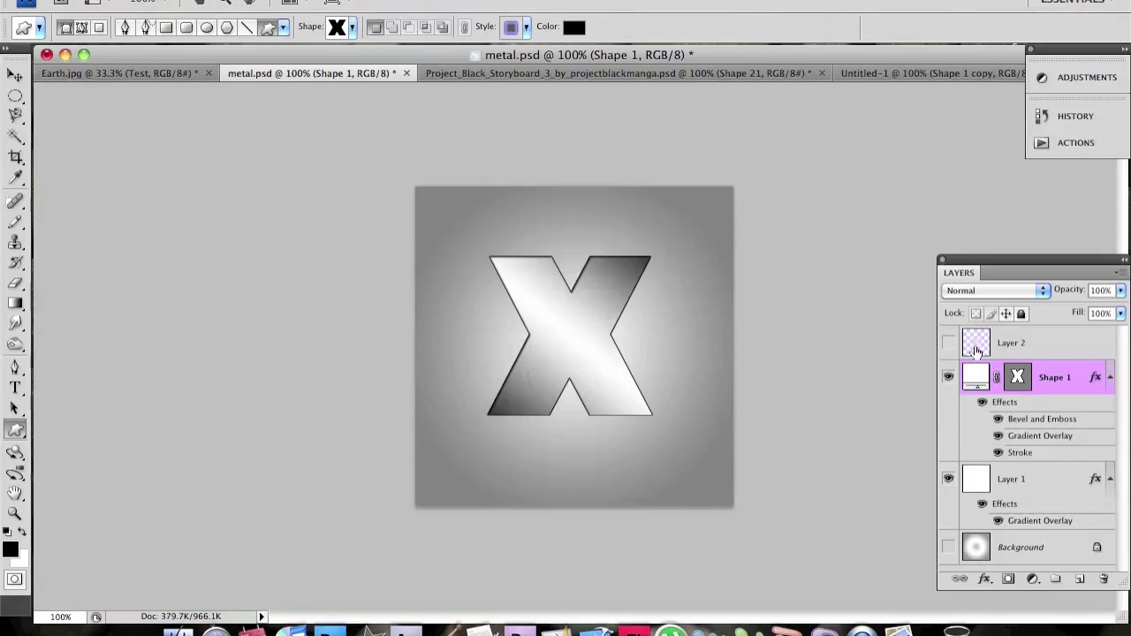
click(1038, 350)
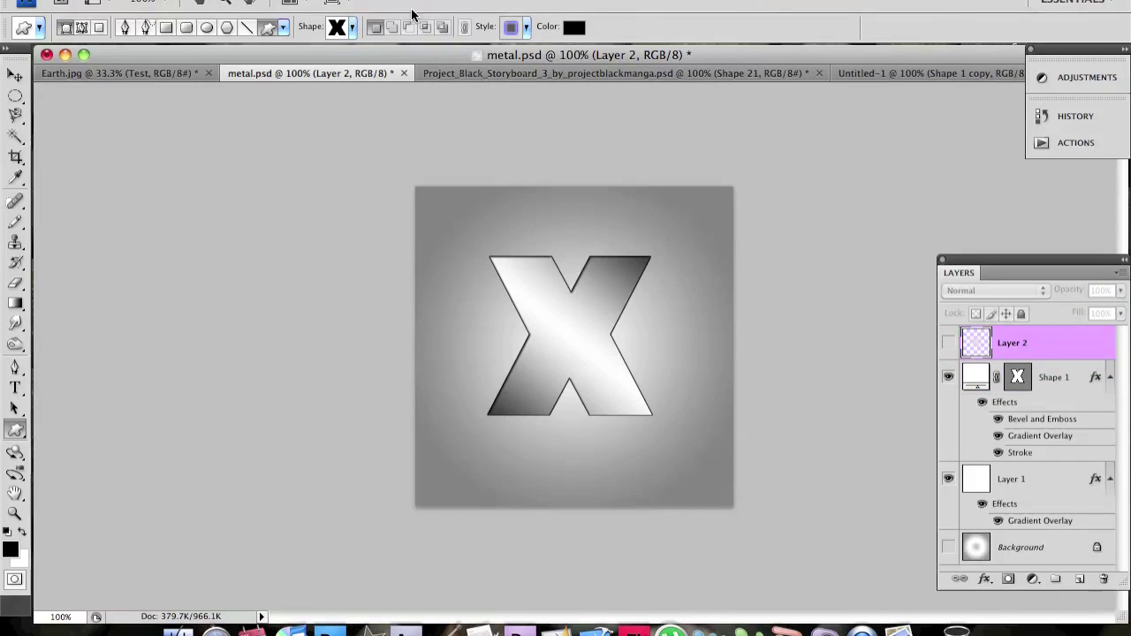
click(176, 0)
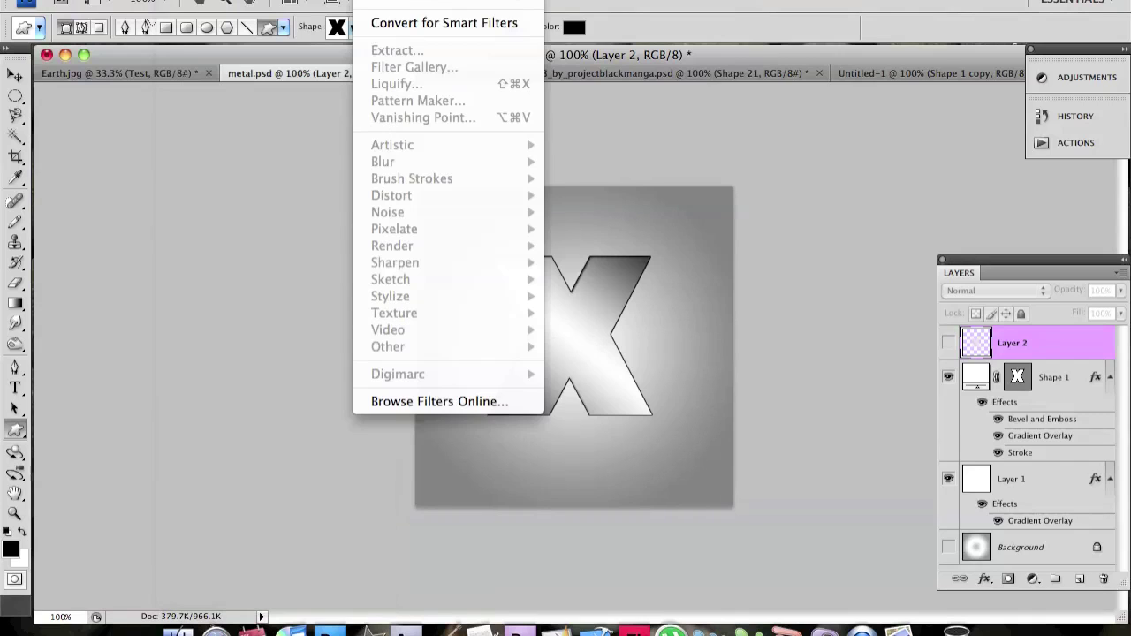
click(375, 0)
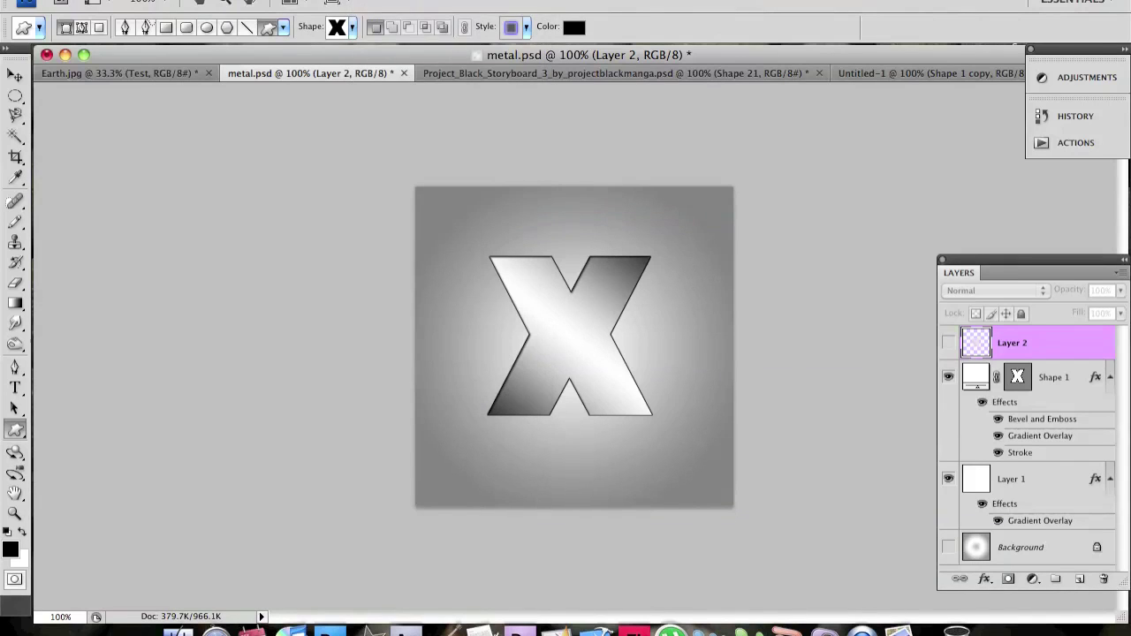
click(390, 0)
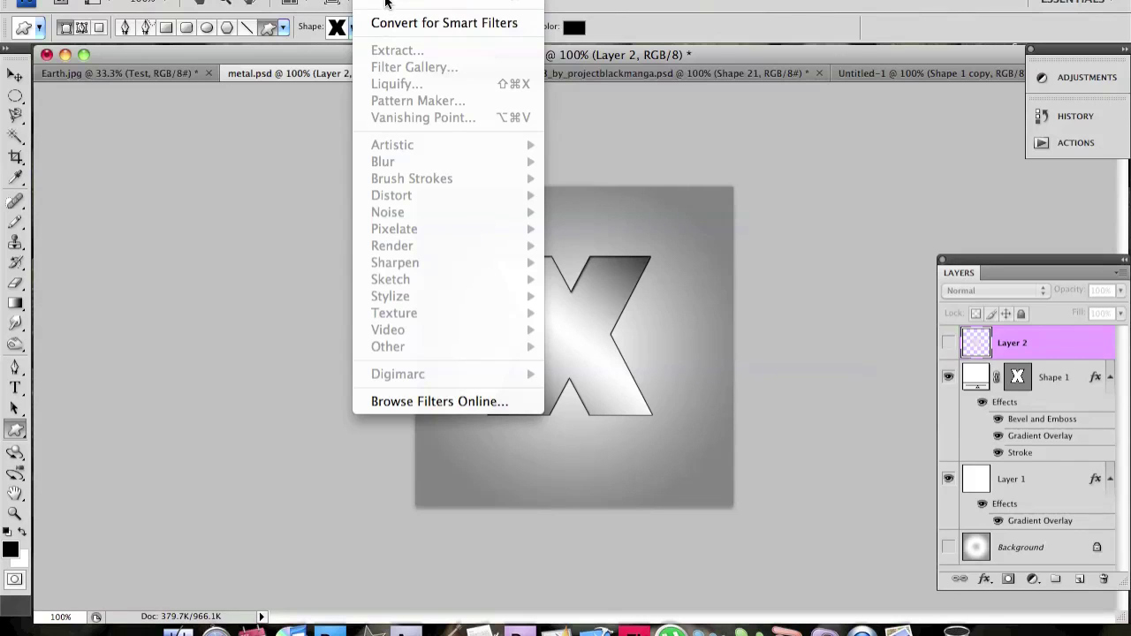
key(Escape)
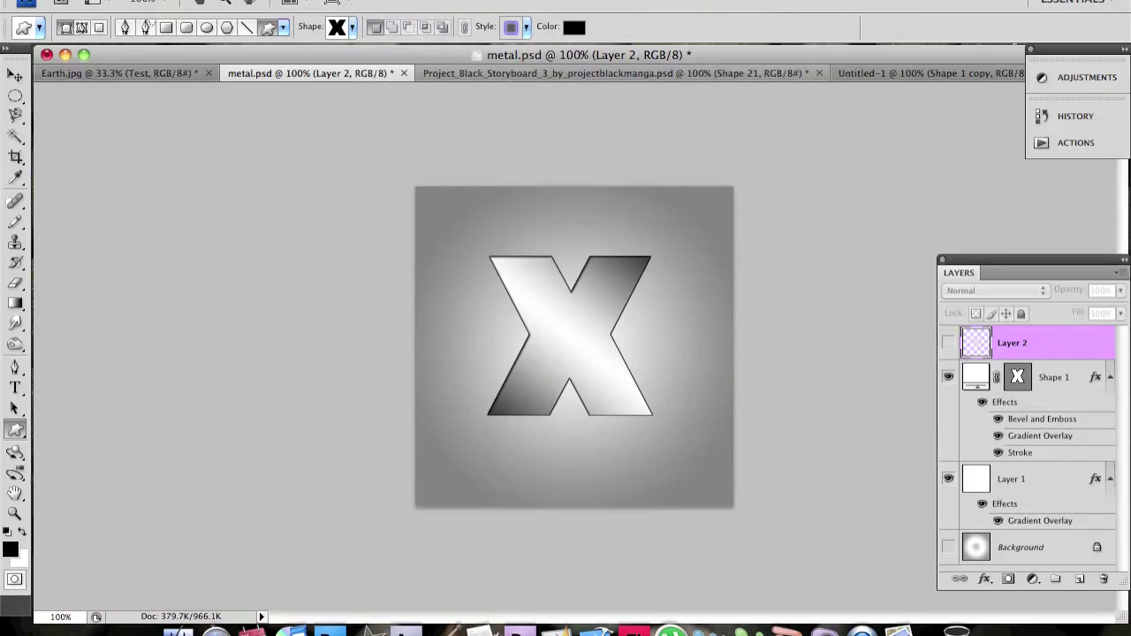
Show Layer 2 and add a new layer above it filled with white in Normal mode at 100% opacity
click(948, 342)
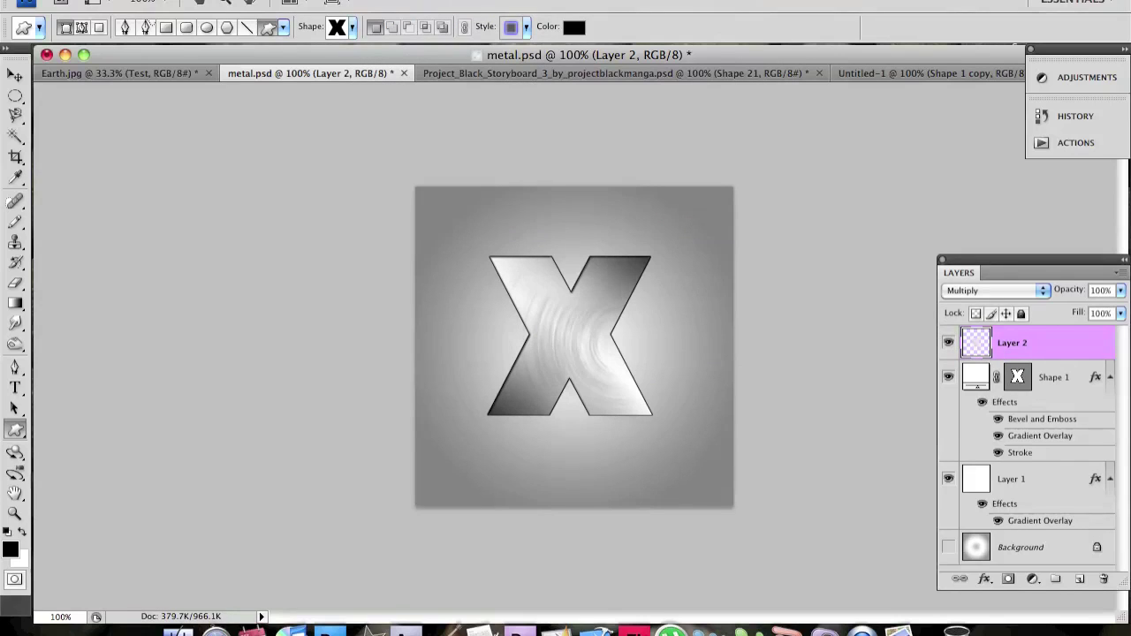
click(1079, 579)
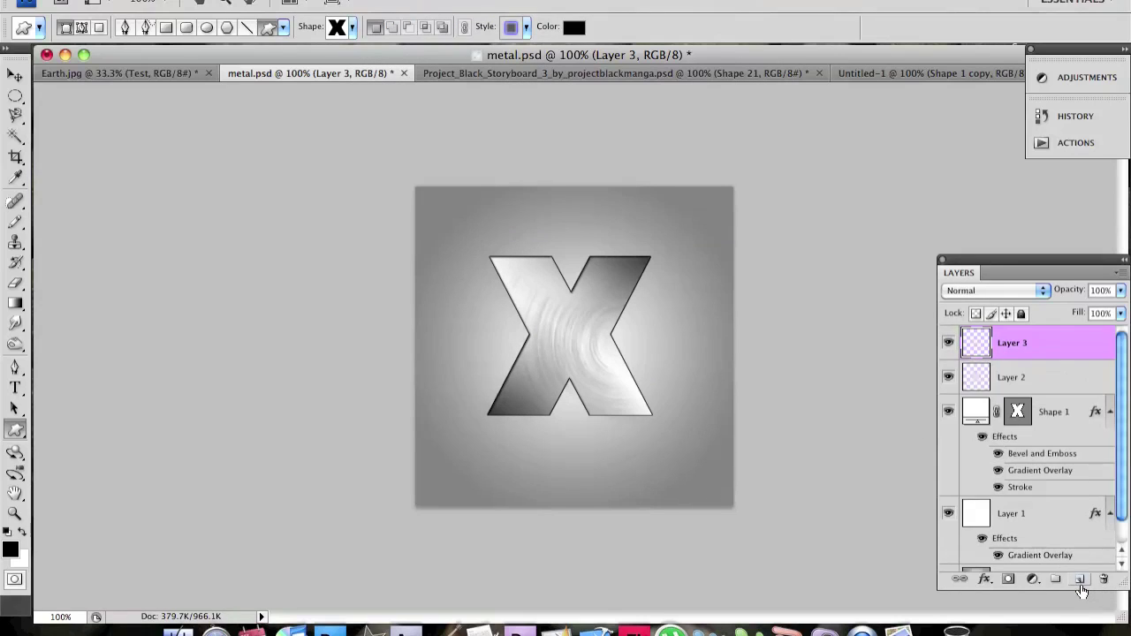
click(176, 0)
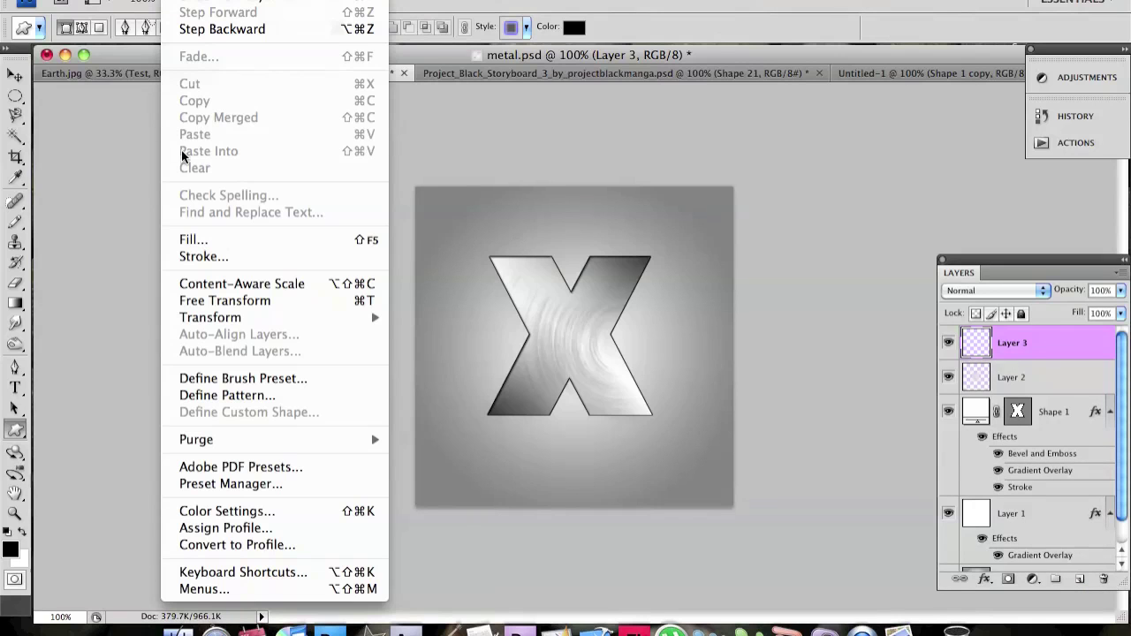
click(190, 237)
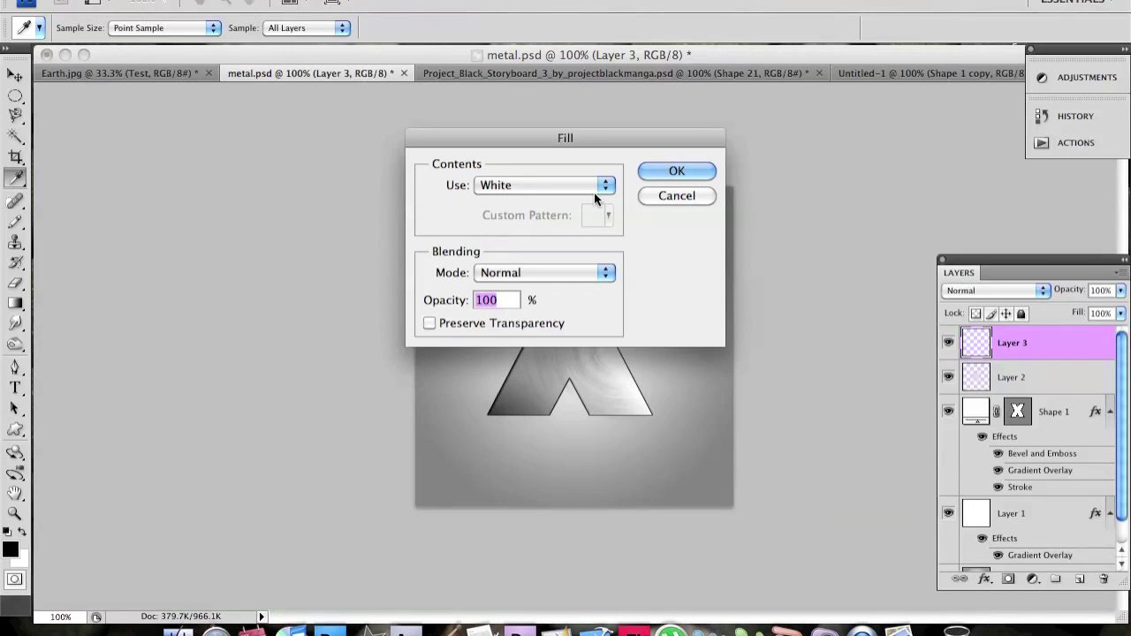
click(676, 172)
key(u)
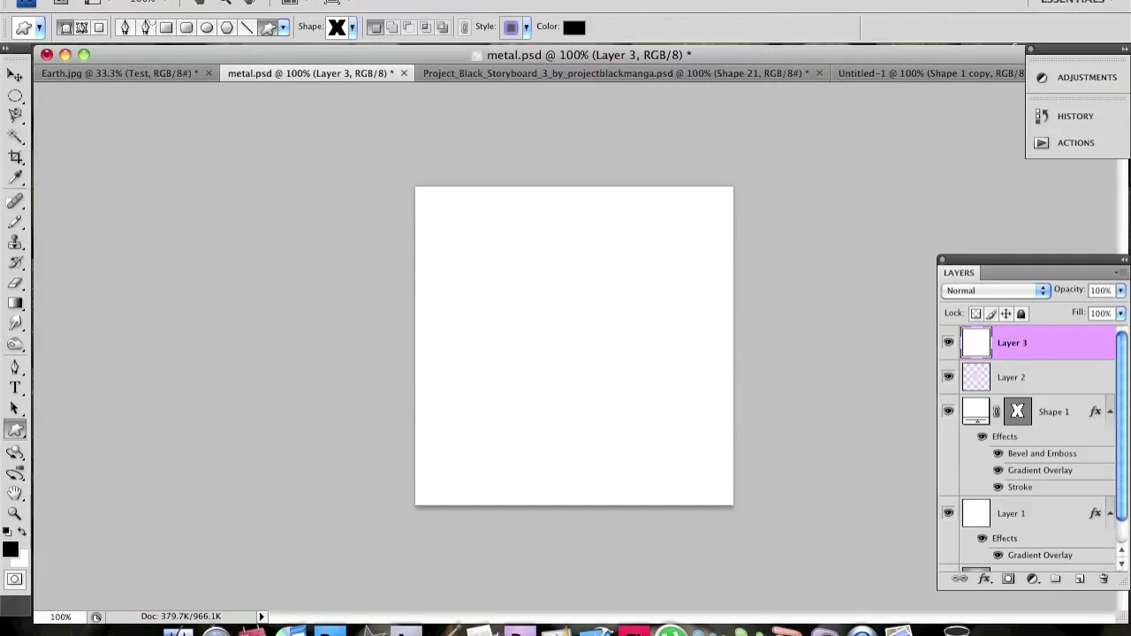
Apply the Mezzotint filter with the Grainy Dots type to the white Layer 3
click(372, 0)
mouse_move(463, 189)
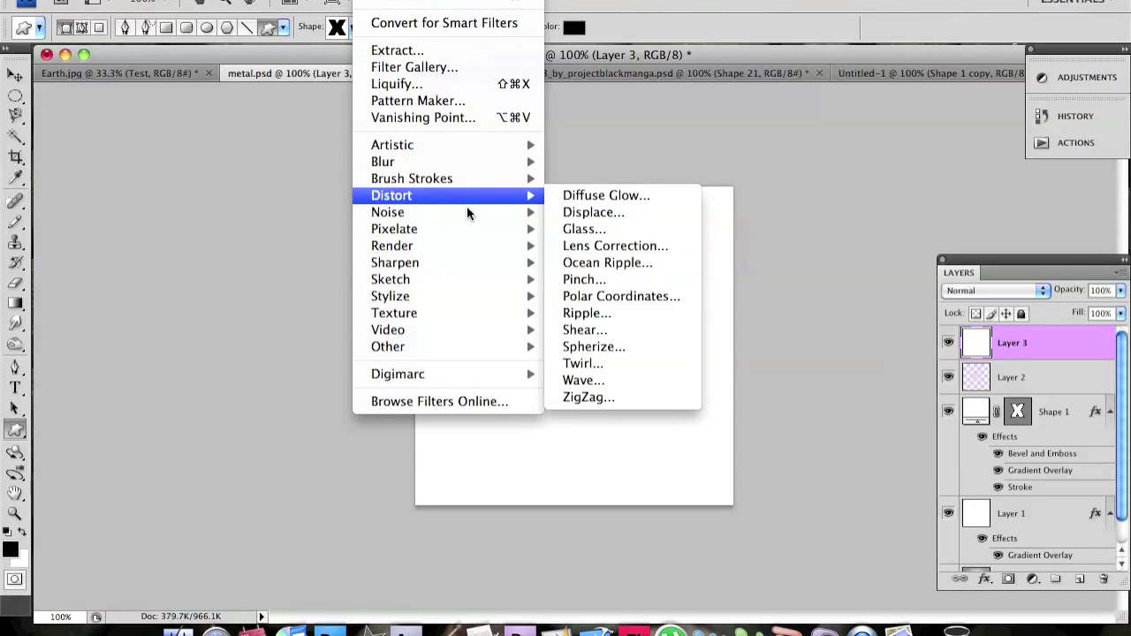
mouse_move(491, 226)
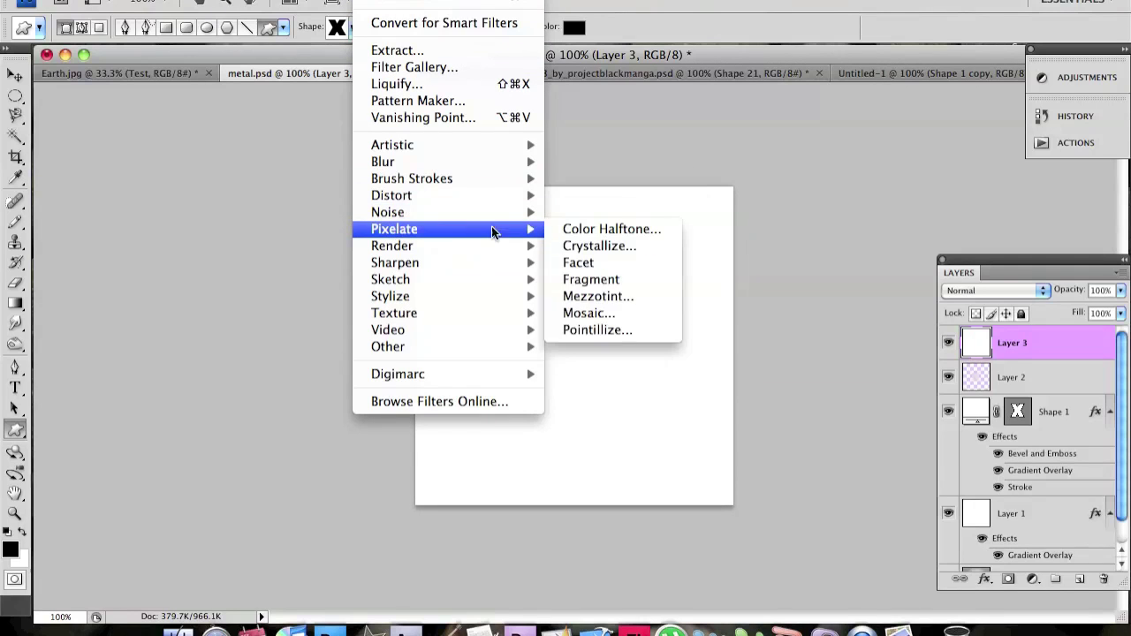
click(607, 302)
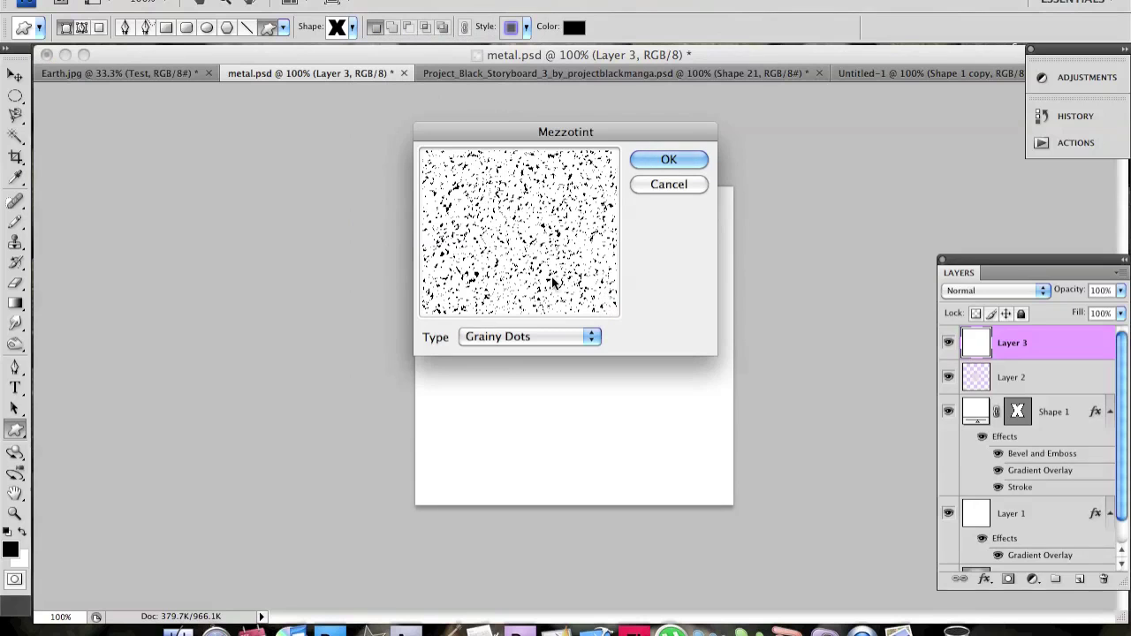
key(Return)
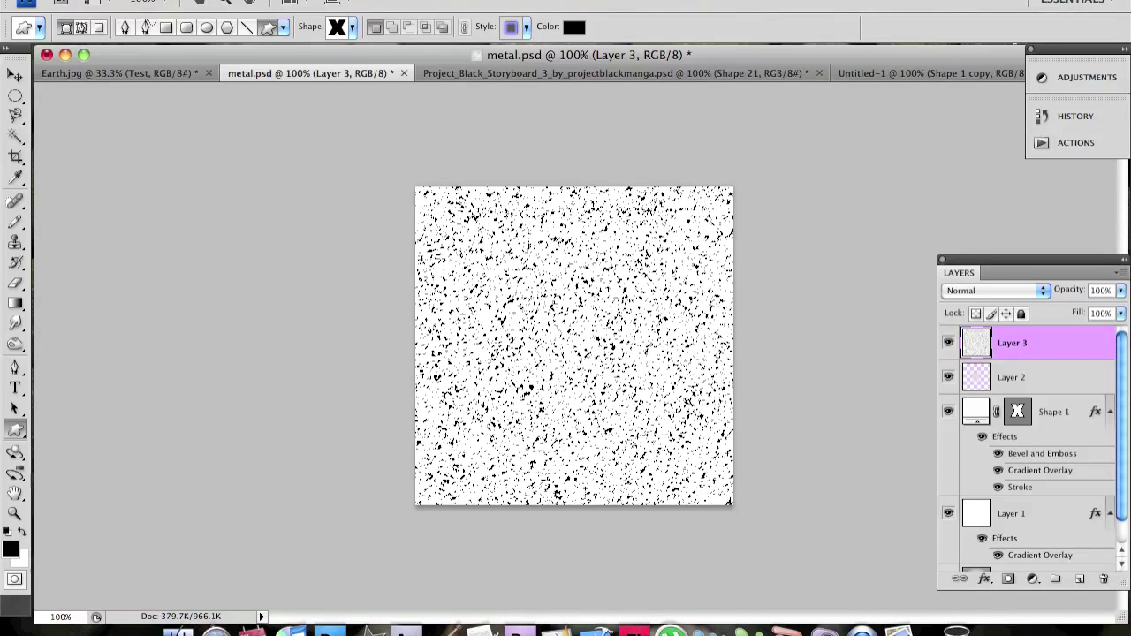
Apply a Radial Blur to Layer 3's black specks using the Spin method, Best quality and an amount well above 31
click(376, 1)
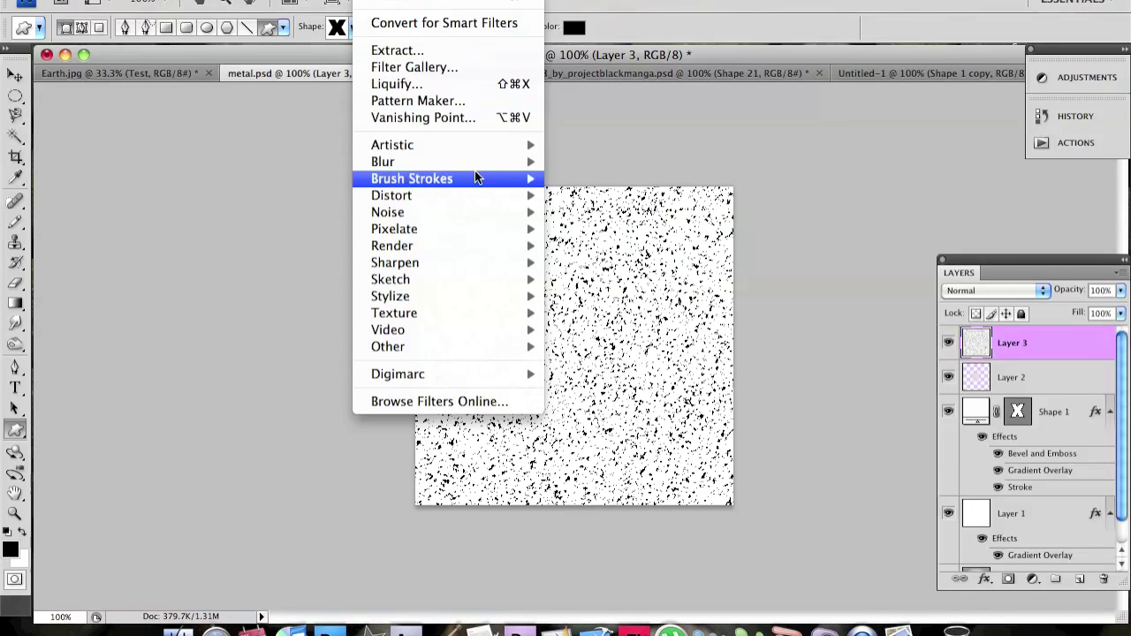
mouse_move(474, 161)
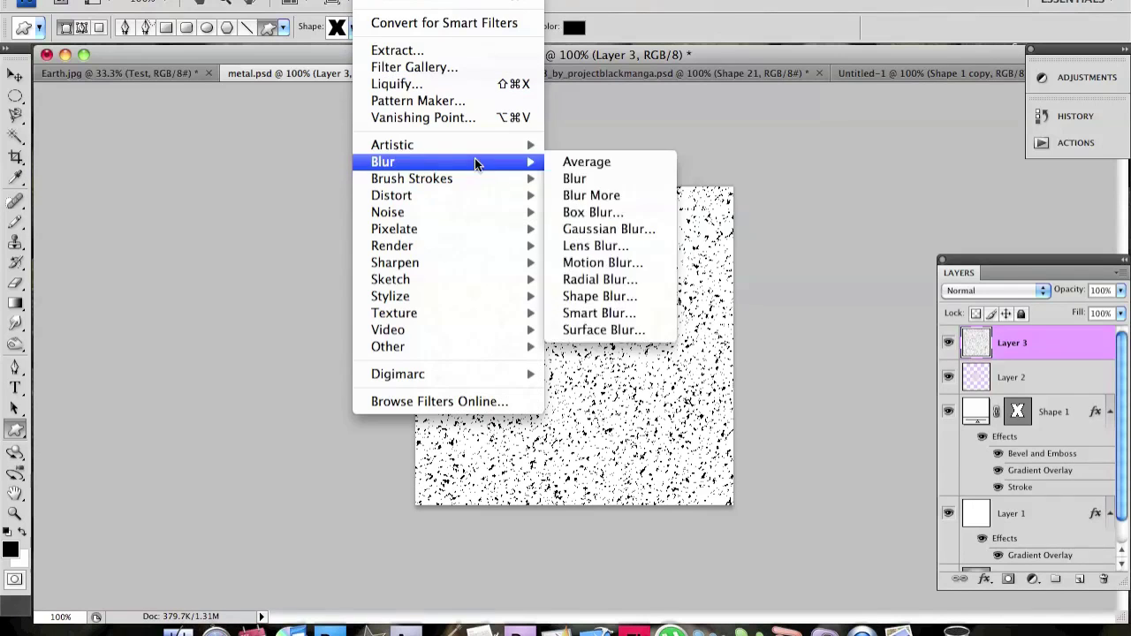
click(607, 281)
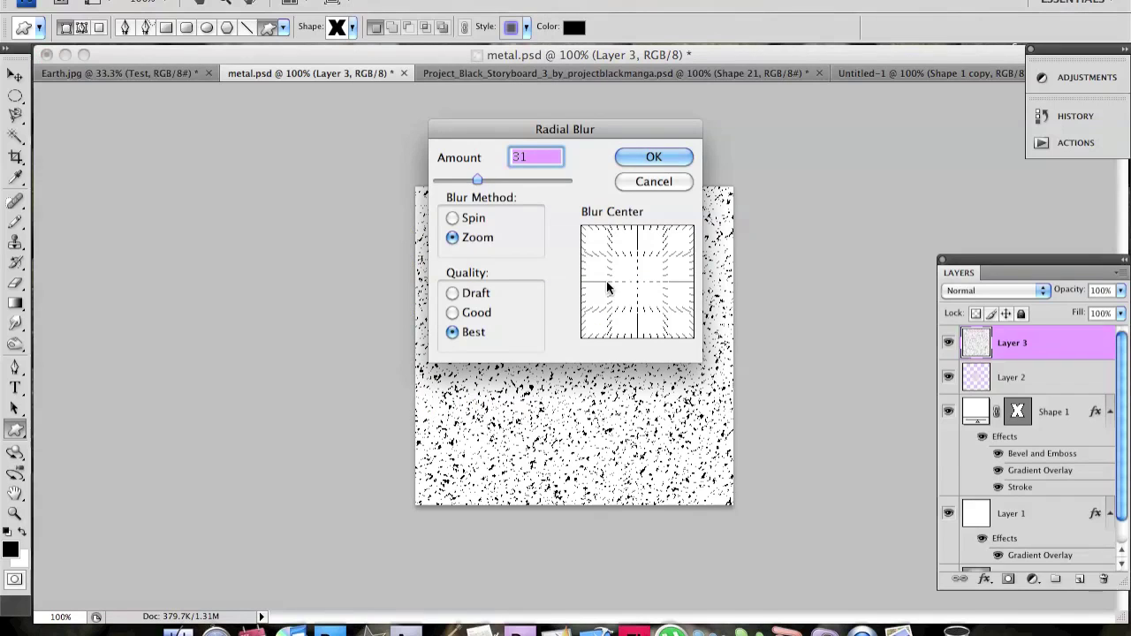
click(454, 217)
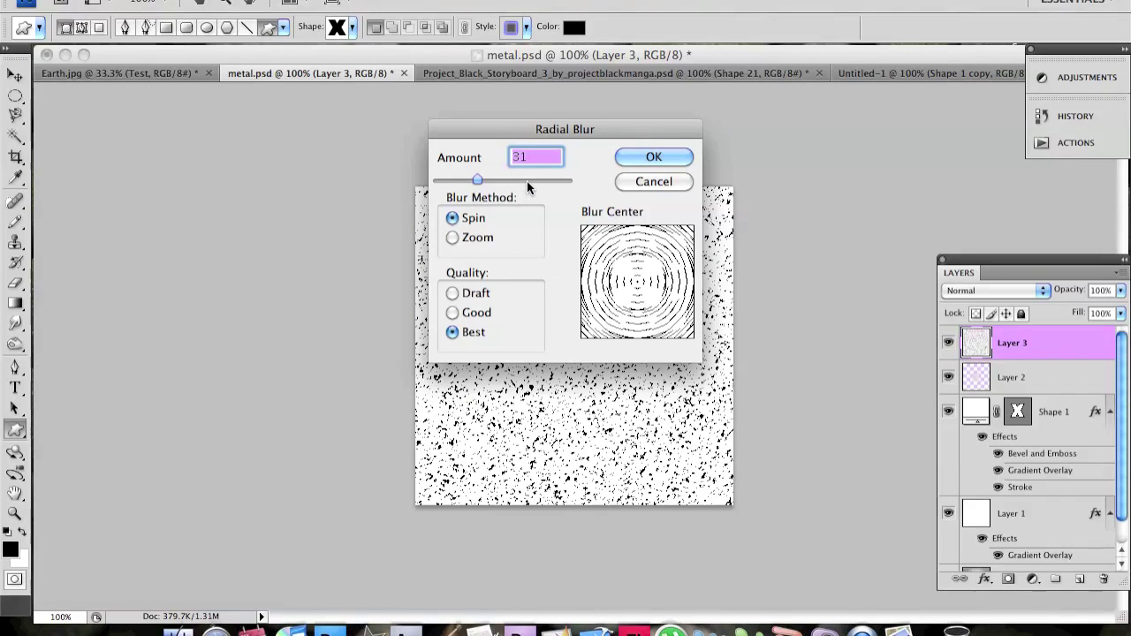
drag(479, 178, 540, 178)
key(Return)
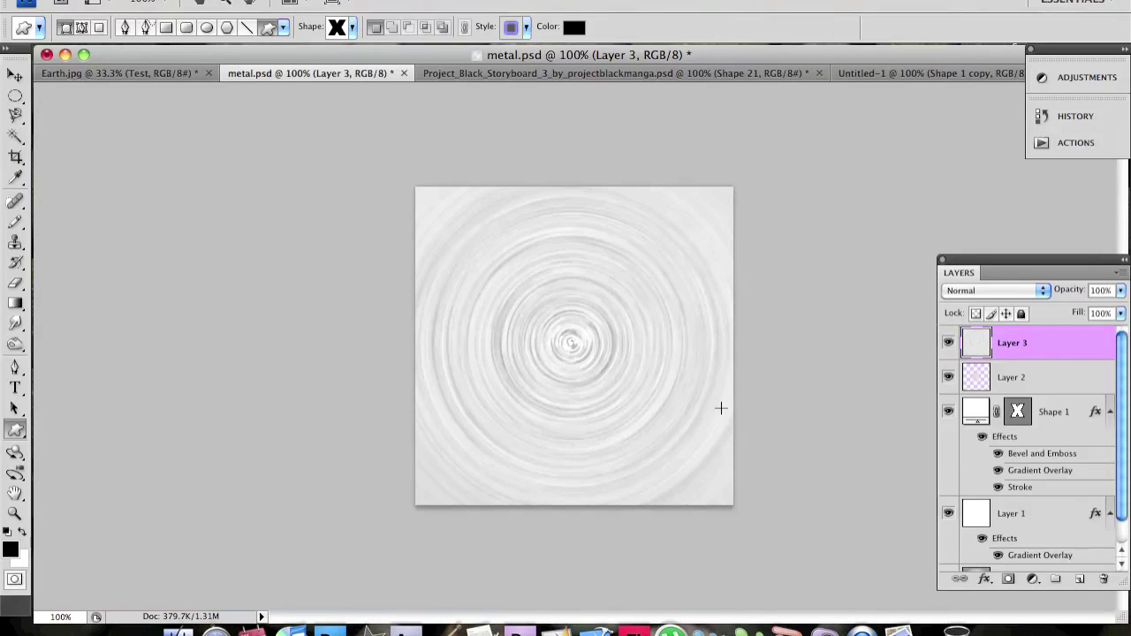
Try the Overlay blend mode on Layer 3 and set it back to Normal
click(1042, 291)
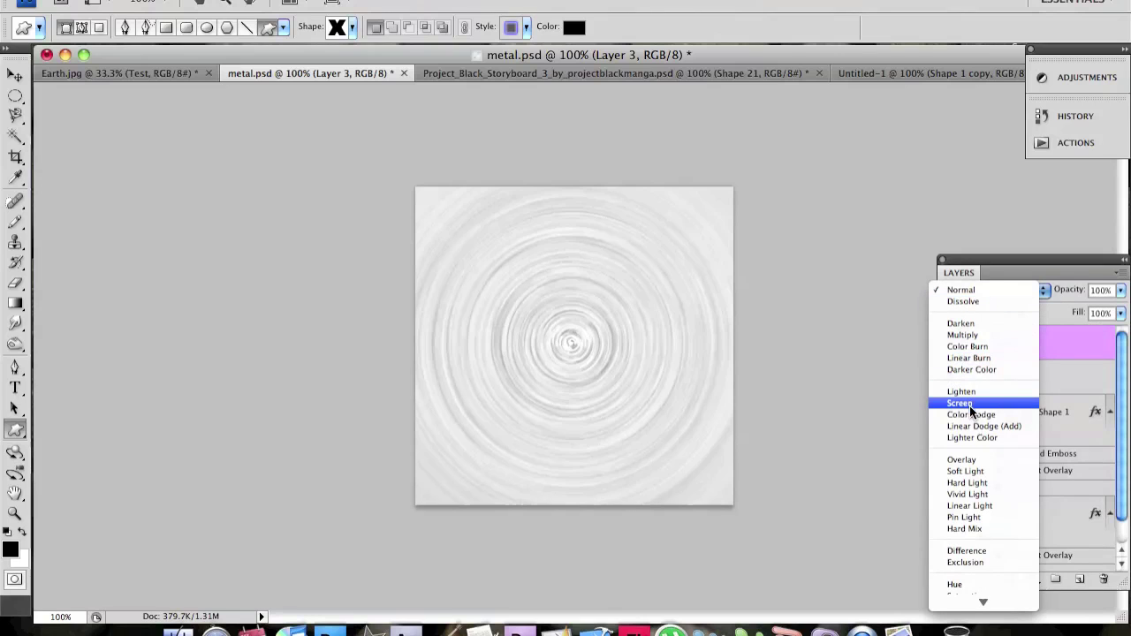
click(973, 460)
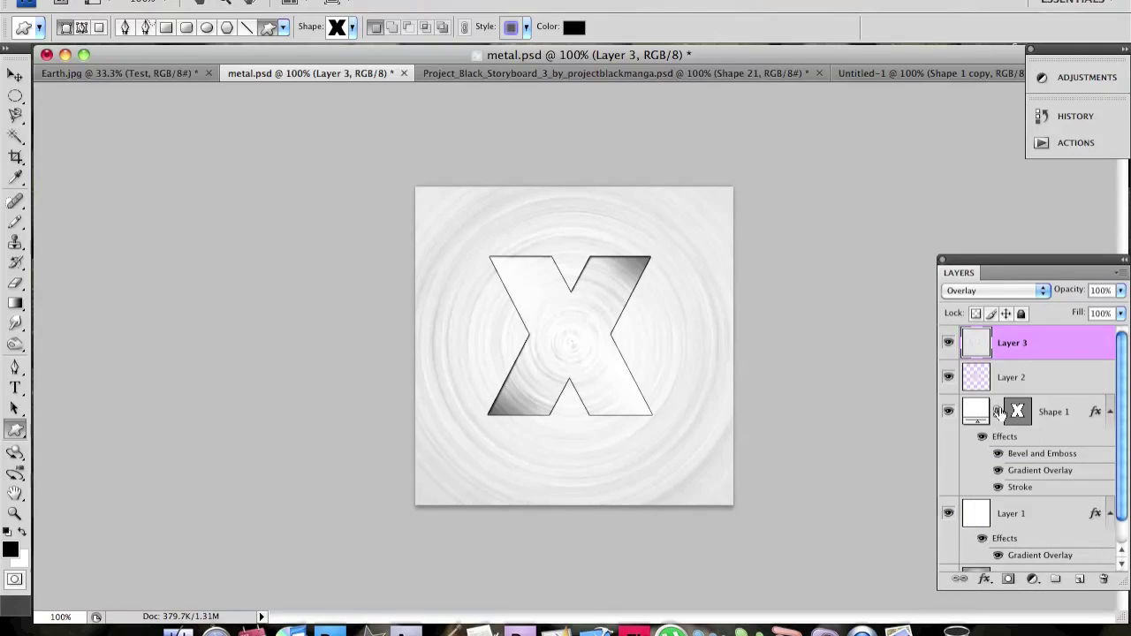
click(1016, 297)
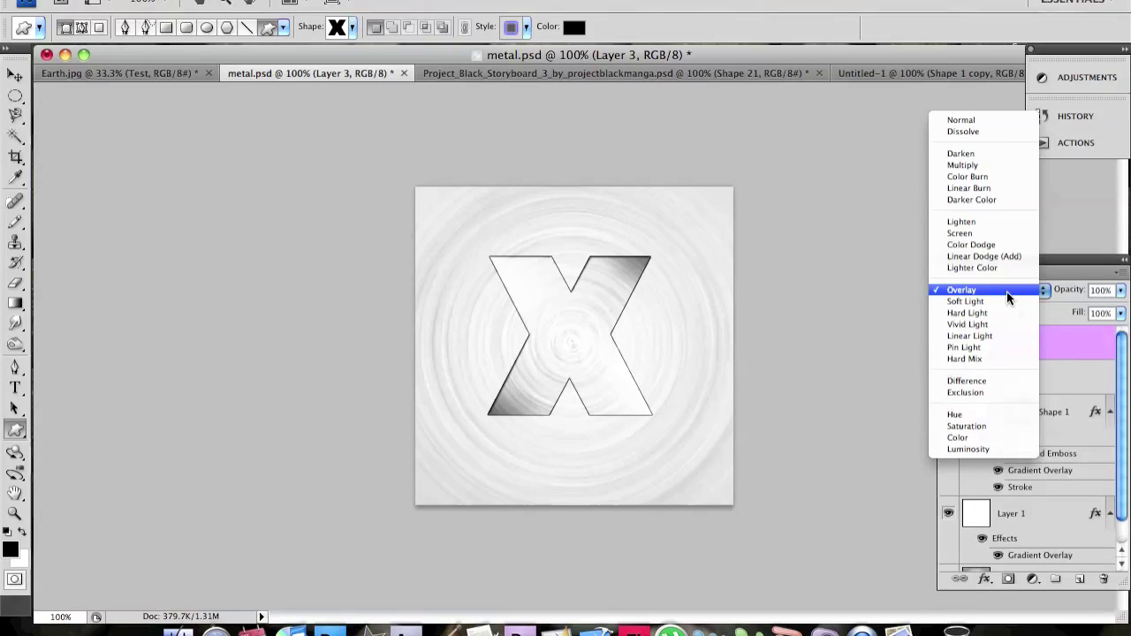
click(979, 119)
Lower Layer 3's opacity to 39% and hide Layer 2, keeping Layer 3 selected
click(1120, 293)
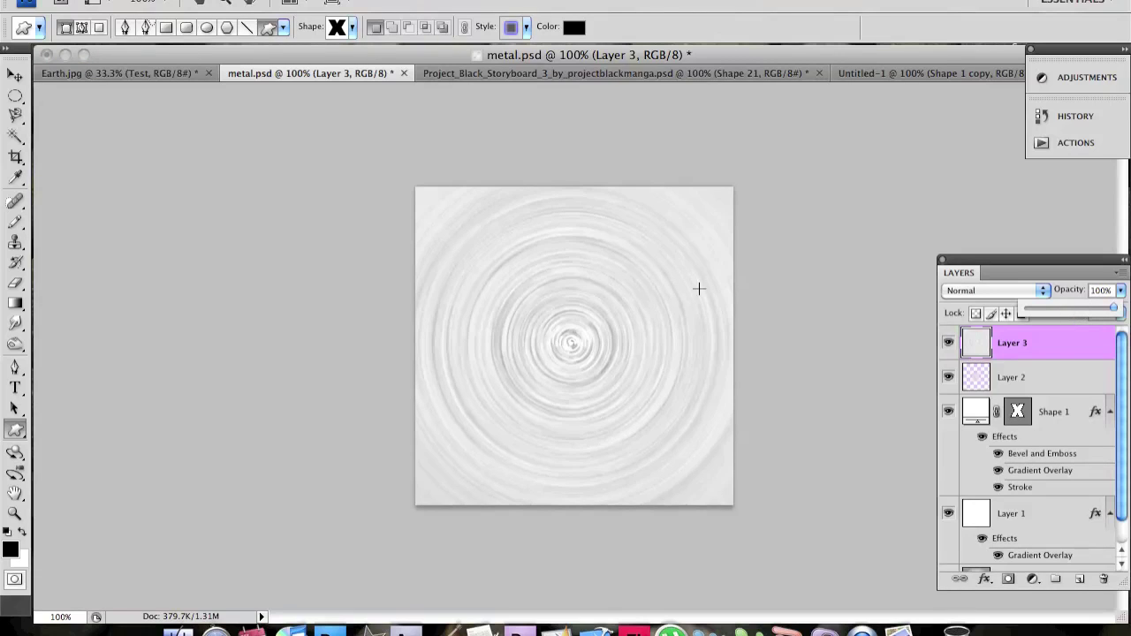
click(1060, 306)
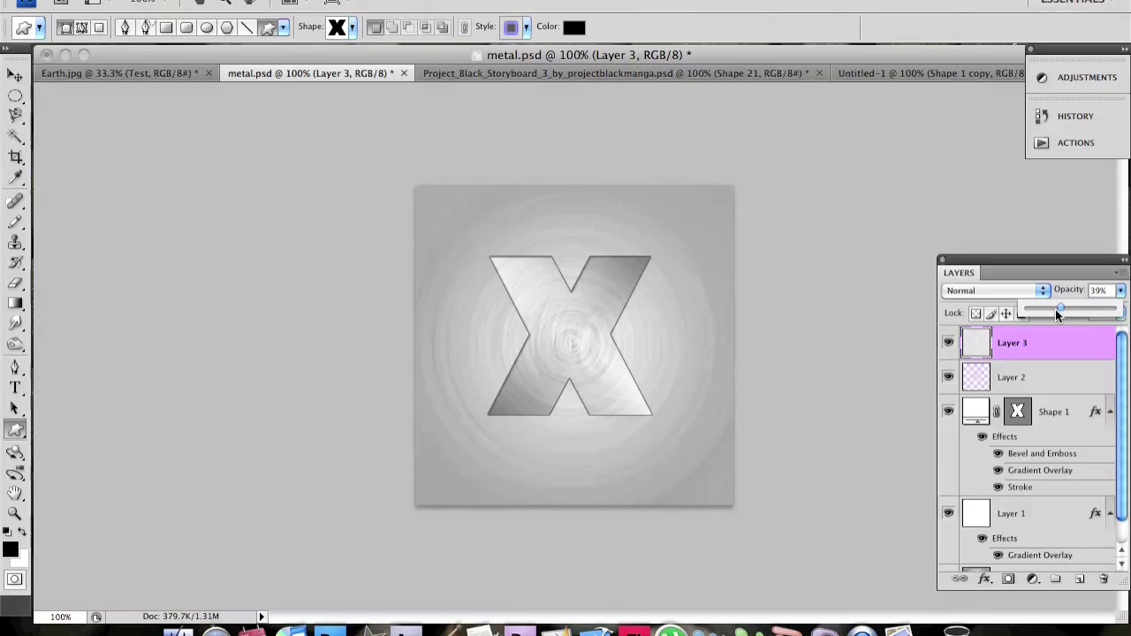
right_click(957, 376)
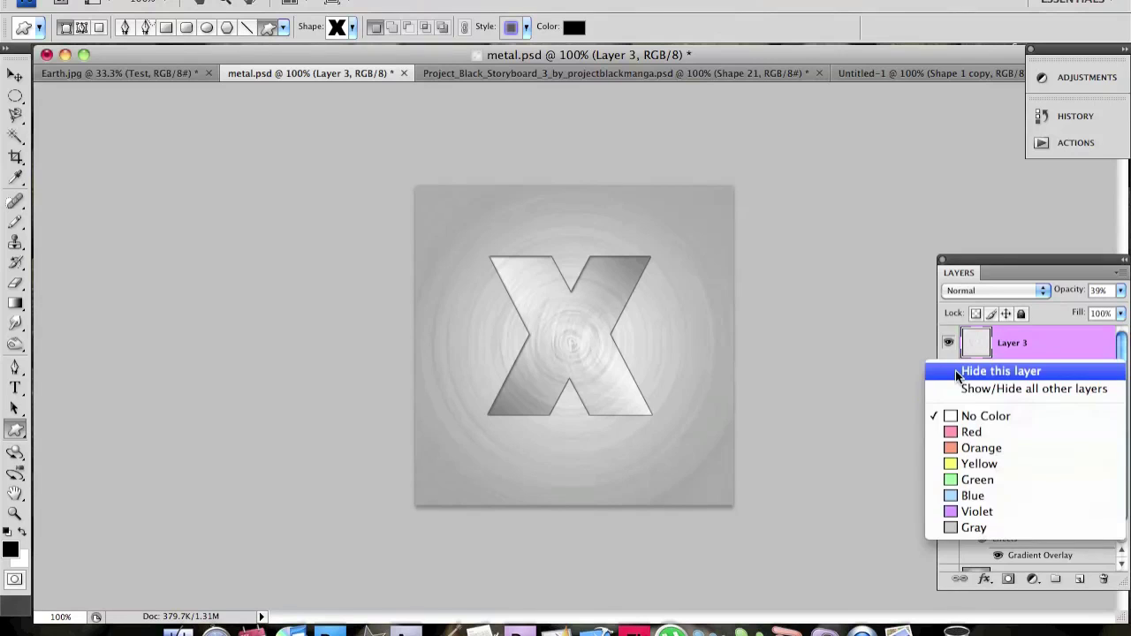
click(955, 371)
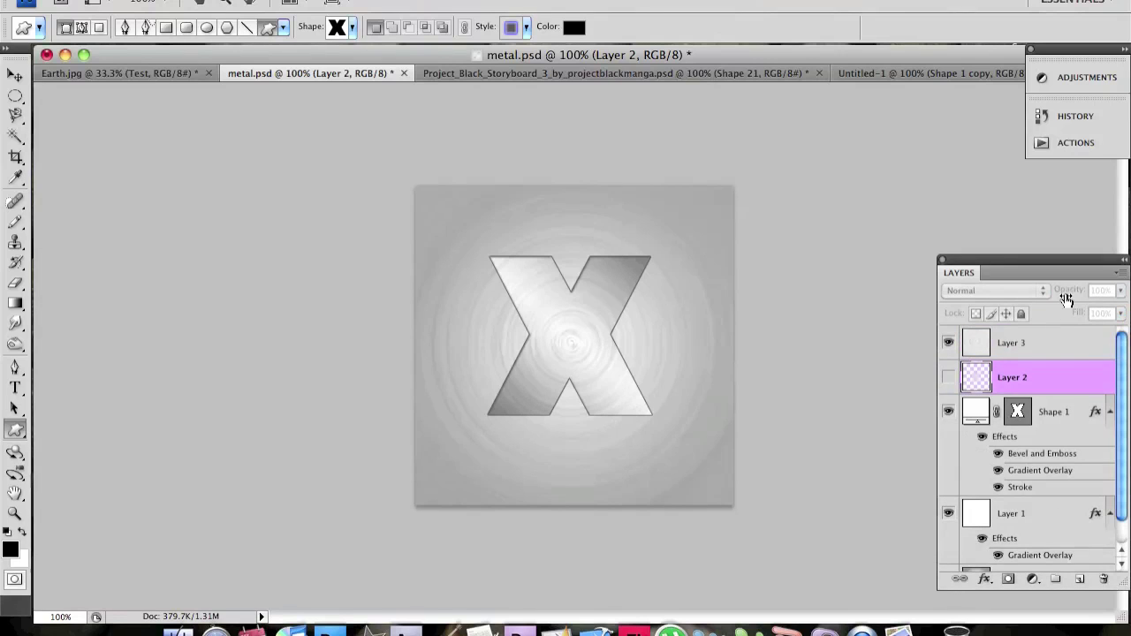
click(1050, 344)
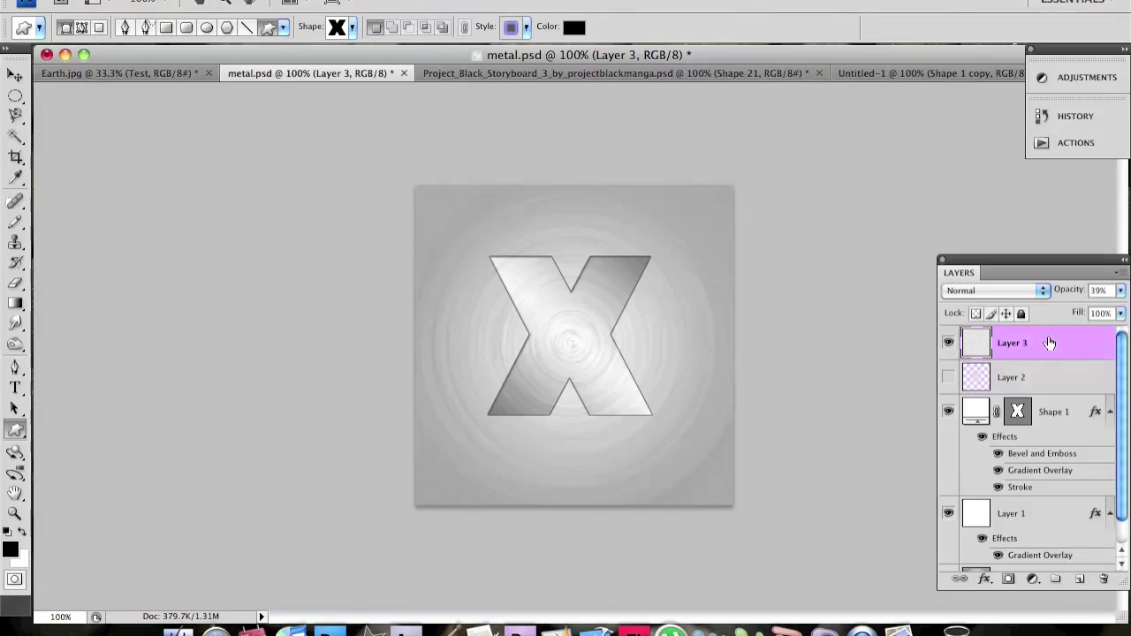
click(1119, 293)
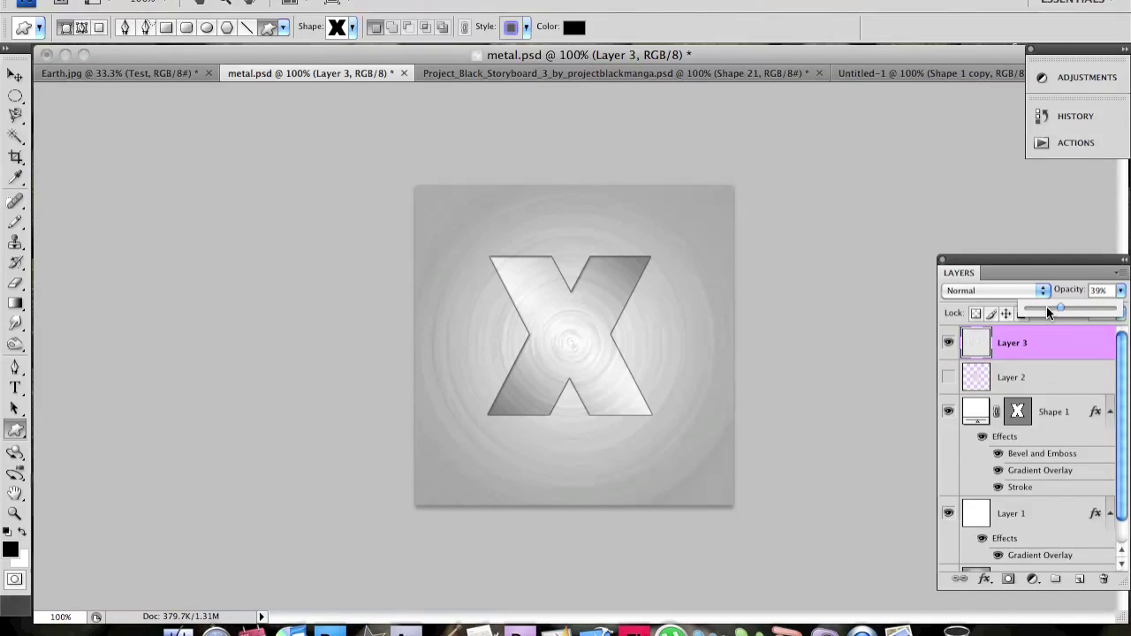
Reposition Layer 3 with the Move tool so its circular swirl is centred near the inner notch on the X's right side
key(v)
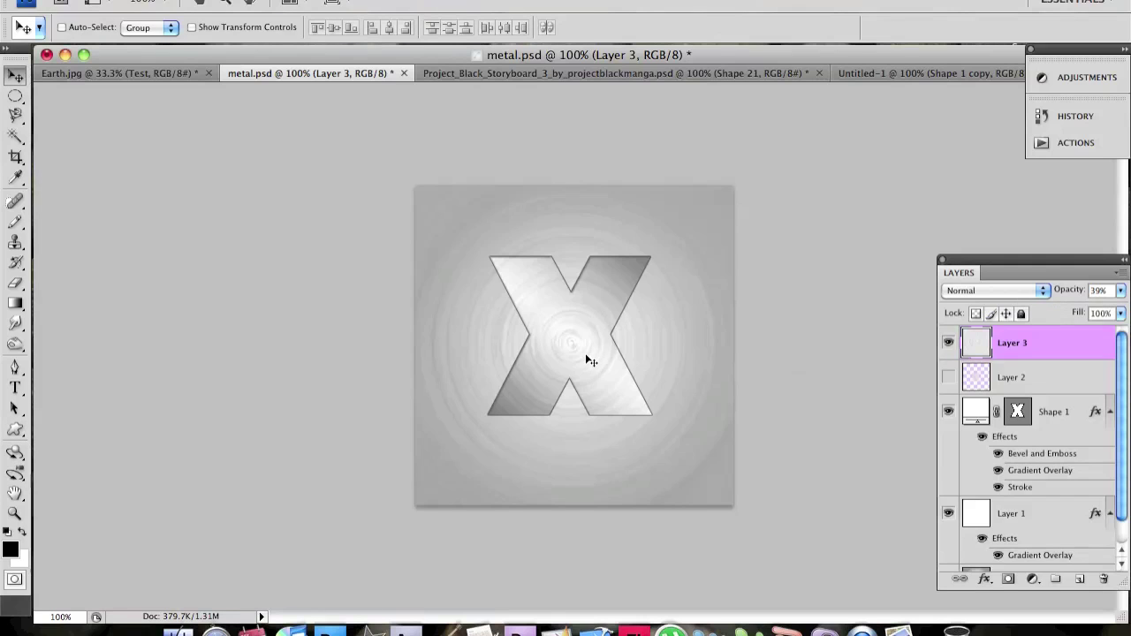
drag(582, 346, 544, 338)
mouse_move(544, 344)
mouse_down()
mouse_move(575, 328)
mouse_move(536, 339)
mouse_up()
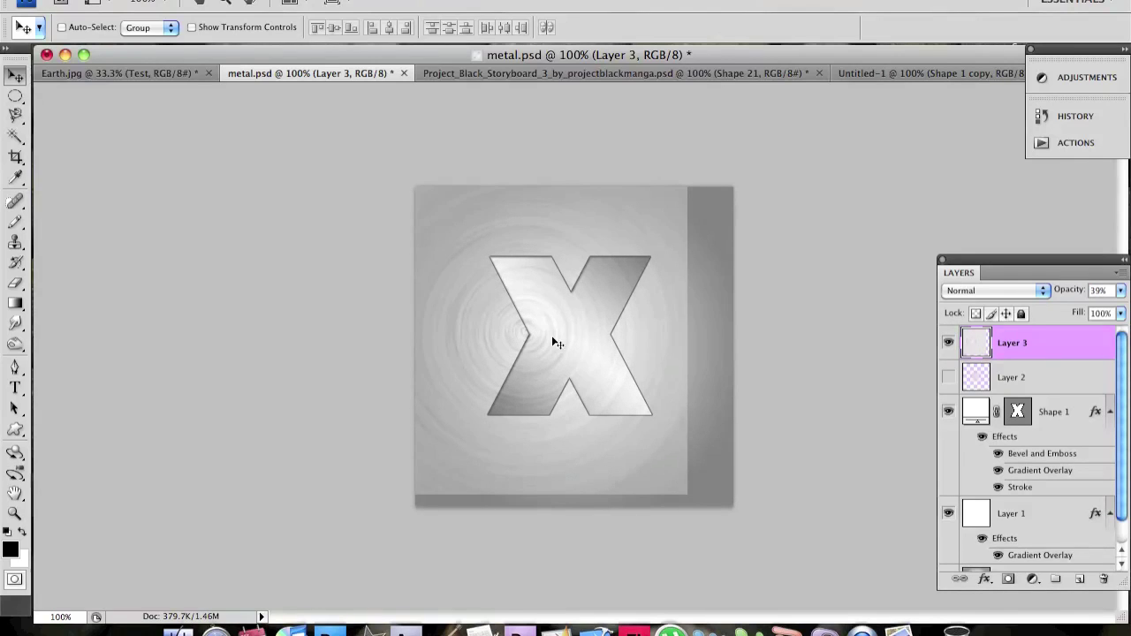
right_click(550, 336)
click(575, 314)
drag(575, 314, 659, 314)
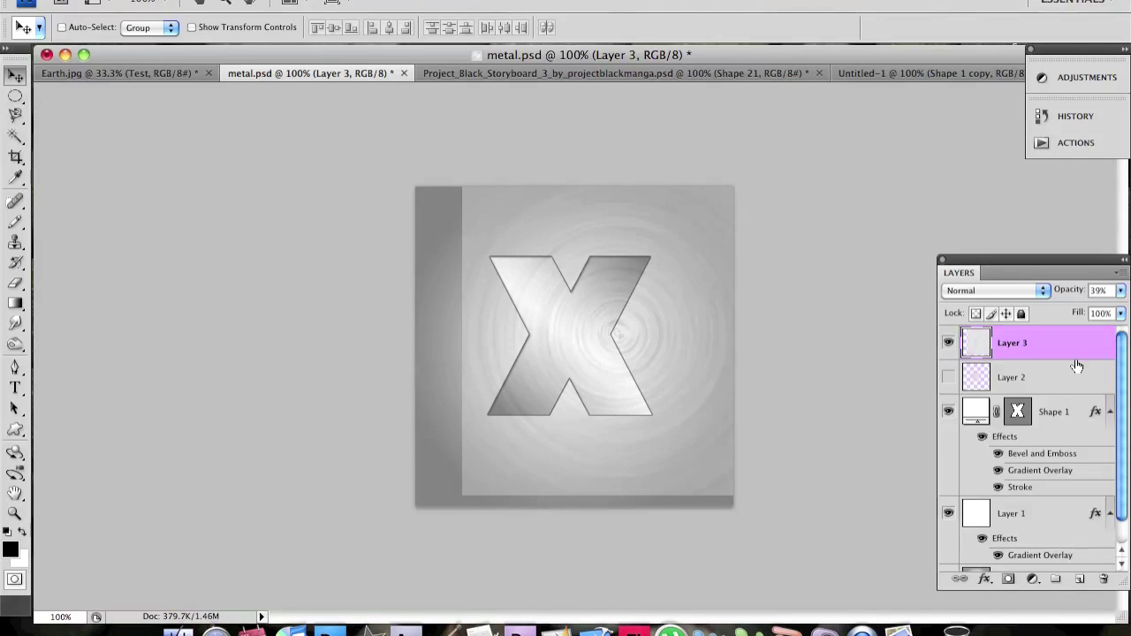
Erase Layer 3's texture from the background around the X, enlarging the Eraser brush to 85 px
key(e)
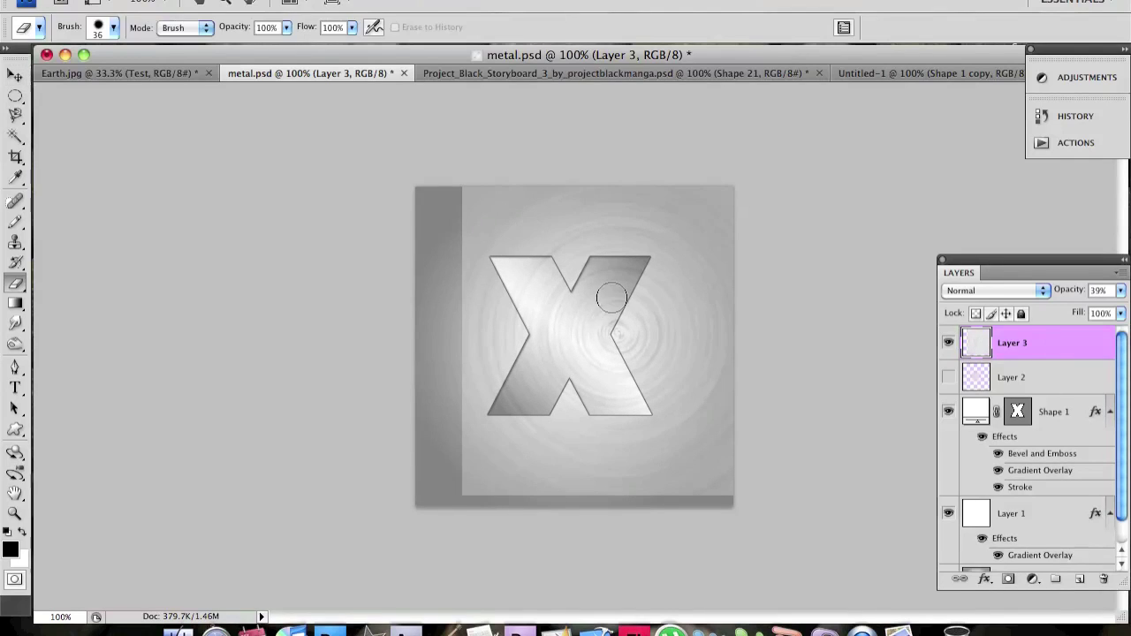
mouse_move(593, 215)
mouse_down()
mouse_move(627, 212)
mouse_move(680, 249)
mouse_move(682, 467)
mouse_move(708, 274)
mouse_move(726, 487)
mouse_up()
right_click(725, 483)
drag(780, 403, 821, 400)
right_click(667, 455)
mouse_move(572, 463)
mouse_down()
mouse_move(710, 474)
mouse_move(552, 483)
mouse_move(434, 469)
mouse_move(684, 436)
mouse_move(676, 357)
mouse_move(652, 329)
mouse_move(696, 280)
mouse_move(667, 334)
mouse_move(680, 386)
mouse_move(707, 398)
mouse_move(737, 150)
mouse_move(683, 259)
mouse_move(646, 227)
mouse_move(475, 226)
mouse_move(701, 218)
mouse_move(556, 181)
mouse_move(426, 209)
mouse_move(604, 201)
mouse_move(572, 252)
mouse_up()
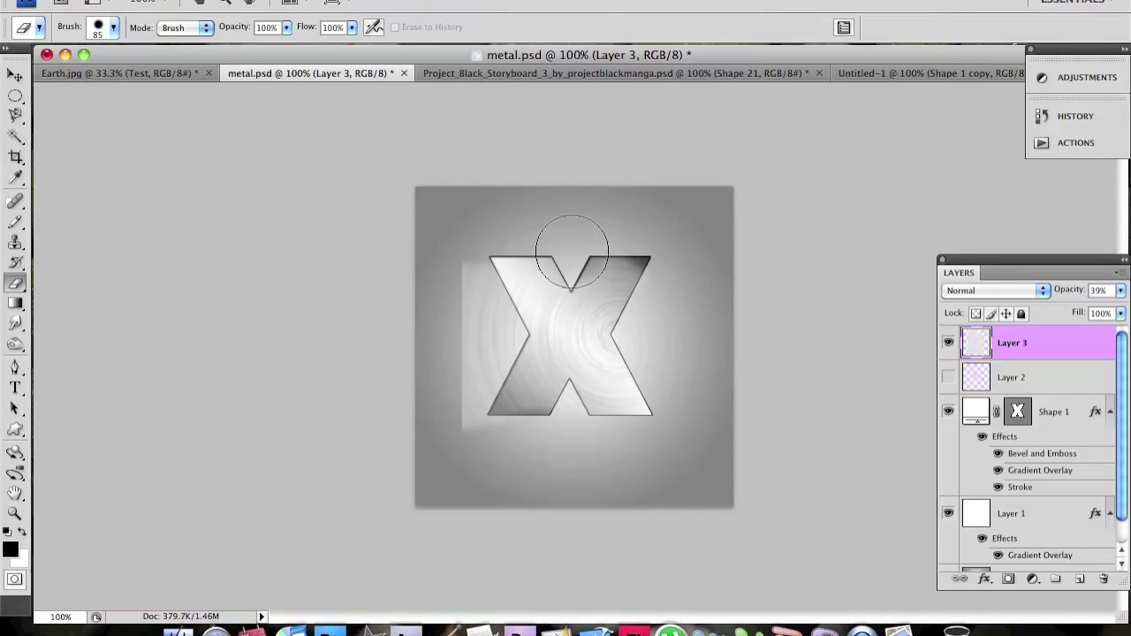
mouse_move(465, 245)
mouse_down()
mouse_move(480, 384)
mouse_move(495, 316)
mouse_move(455, 502)
mouse_move(619, 415)
mouse_move(641, 345)
mouse_move(692, 372)
mouse_up()
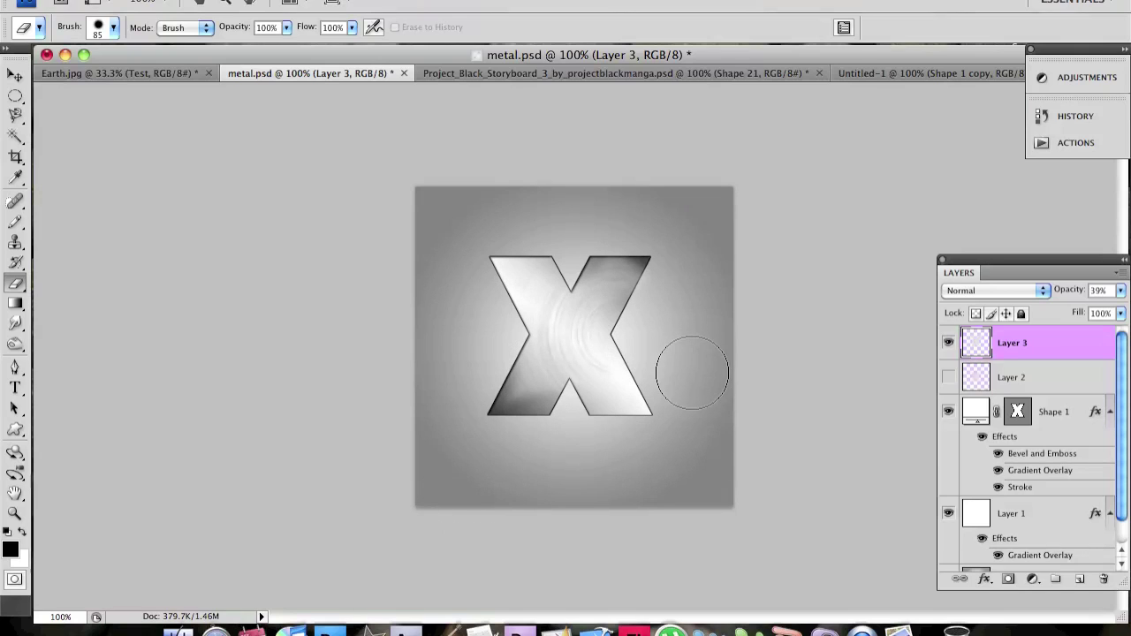